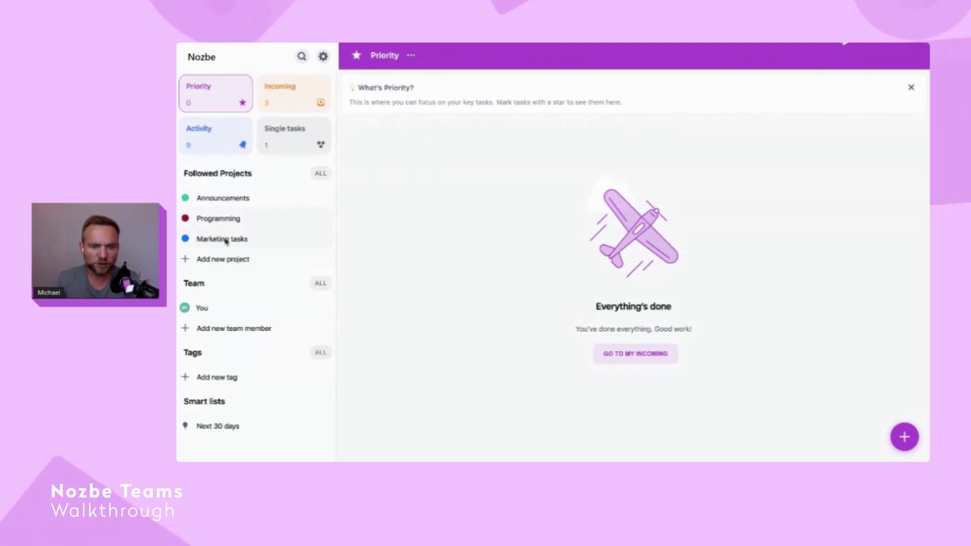
Generate an invite code for new team members from the full team list and copy it
click(322, 174)
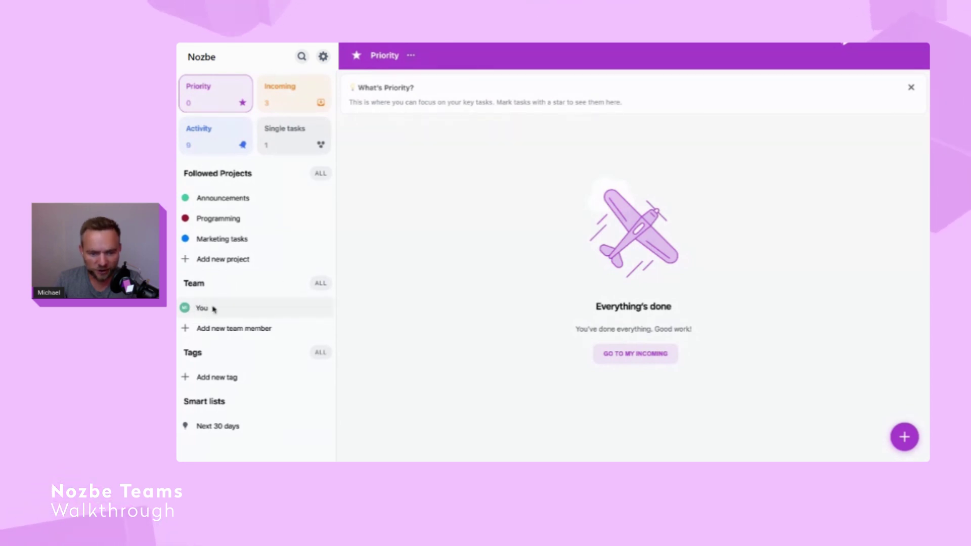
click(320, 283)
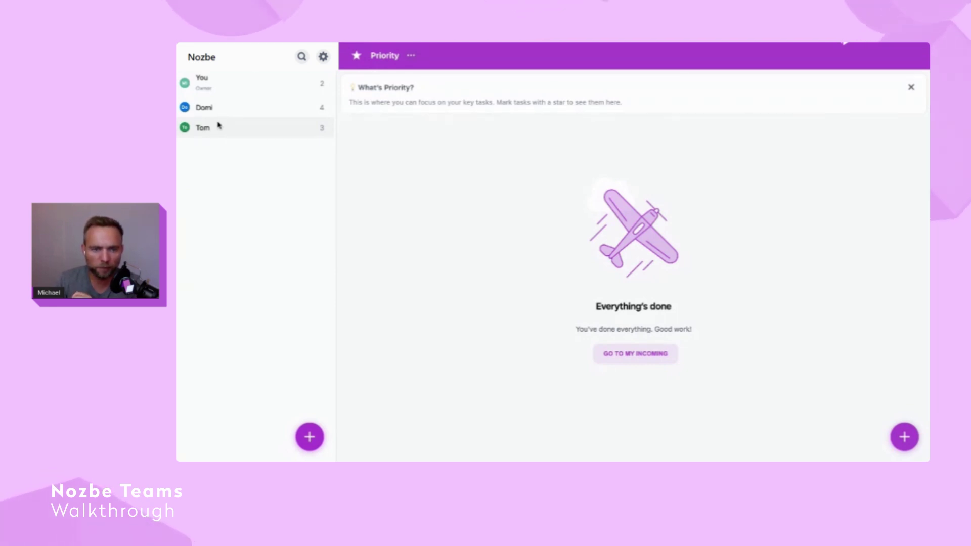
click(310, 437)
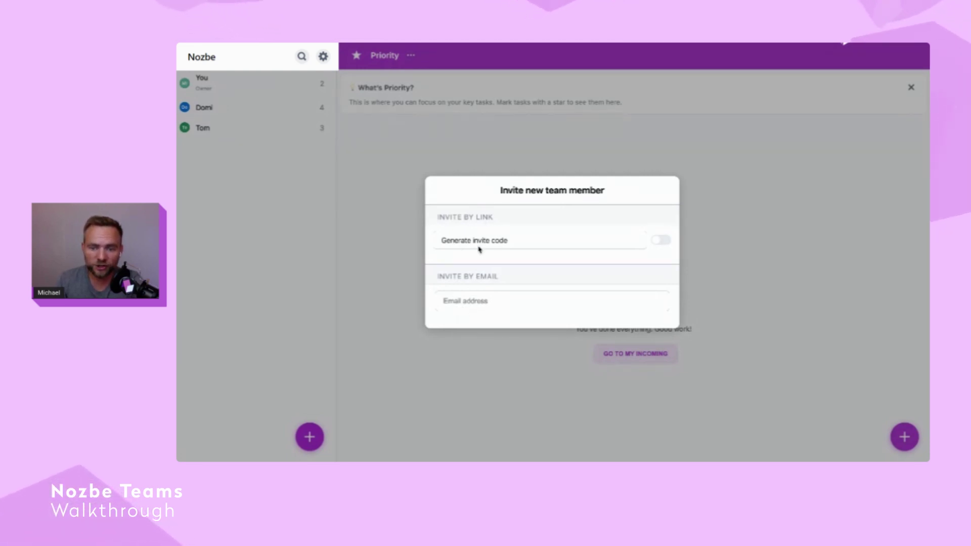
click(664, 243)
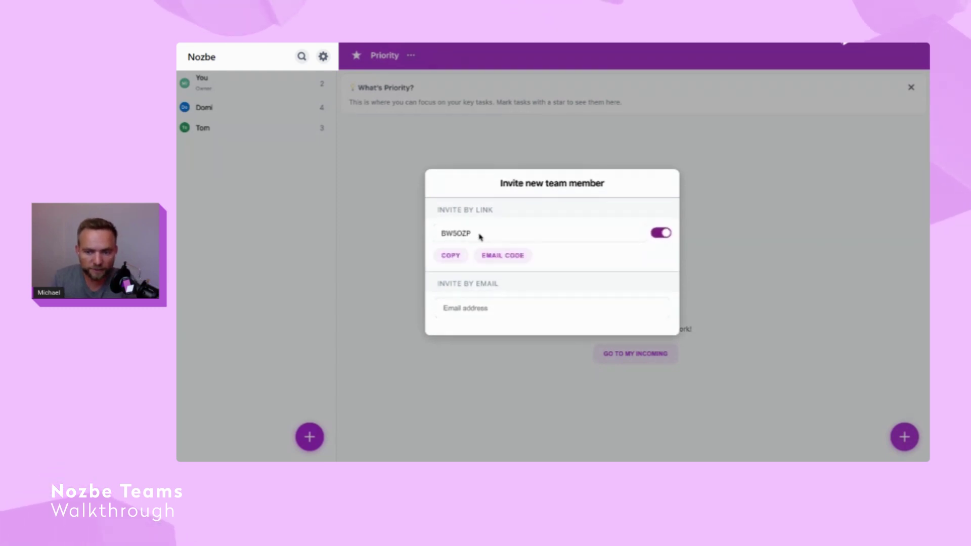
click(455, 256)
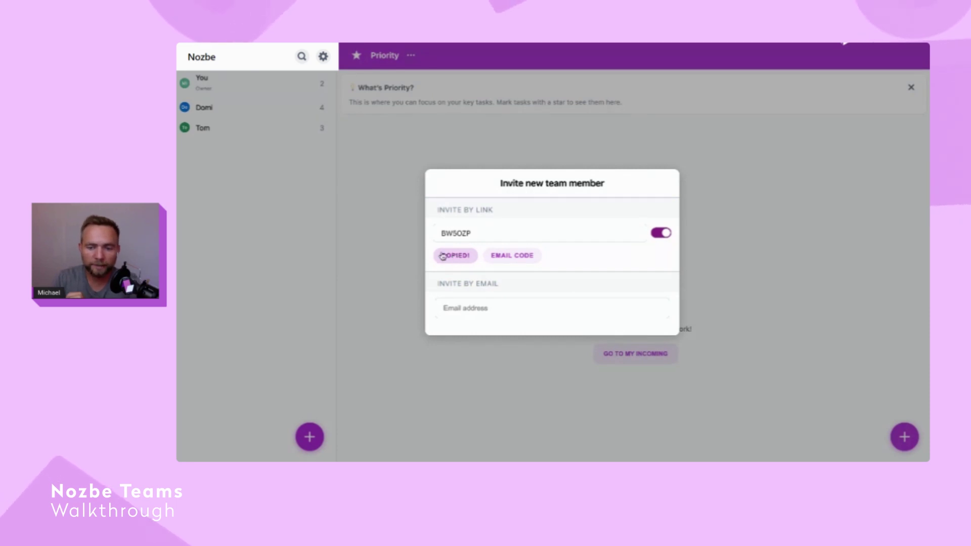
click(414, 259)
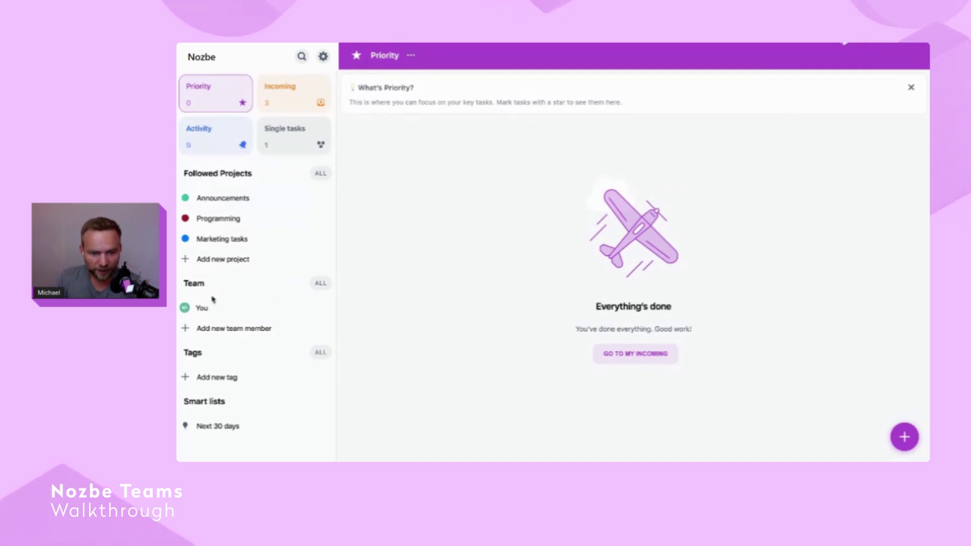
Start a new project named "New Nozbe Web site"
click(221, 260)
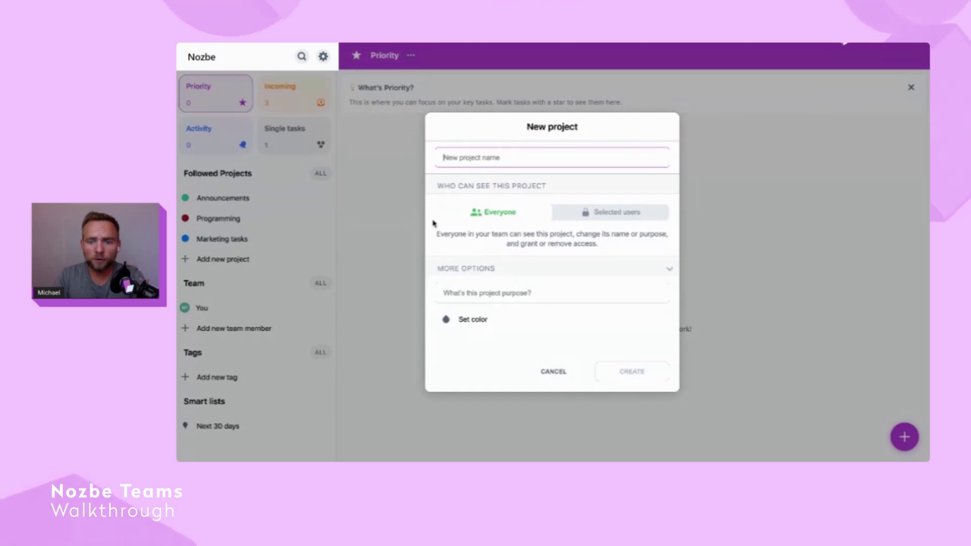
text(New)
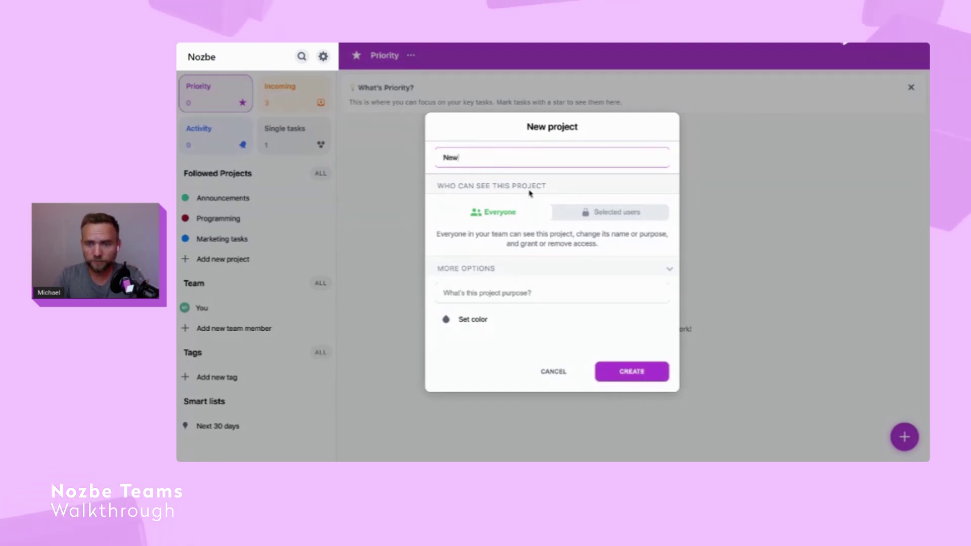
text( Nozbe Web site)
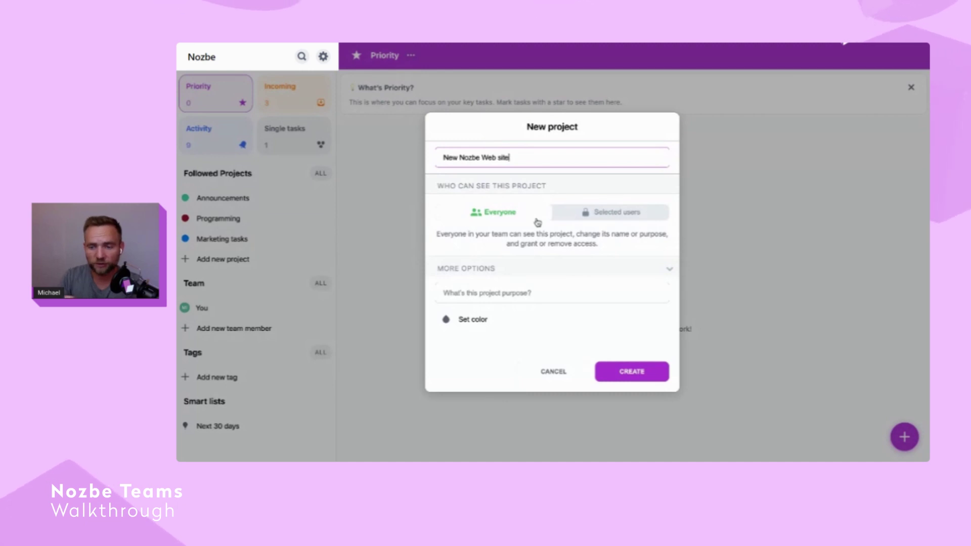
Try restricting the project's visibility to selected users with one added teammate, and return it to Everyone
click(607, 213)
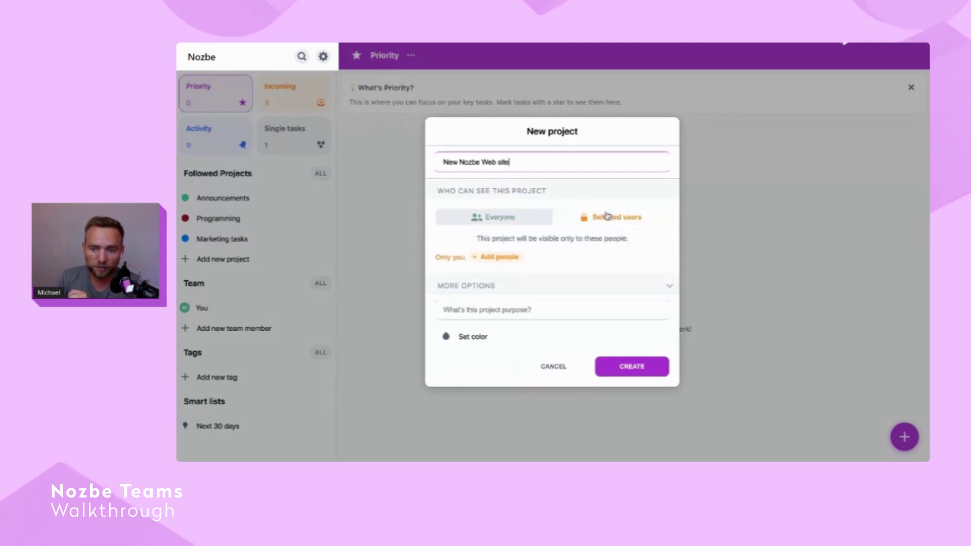
click(490, 257)
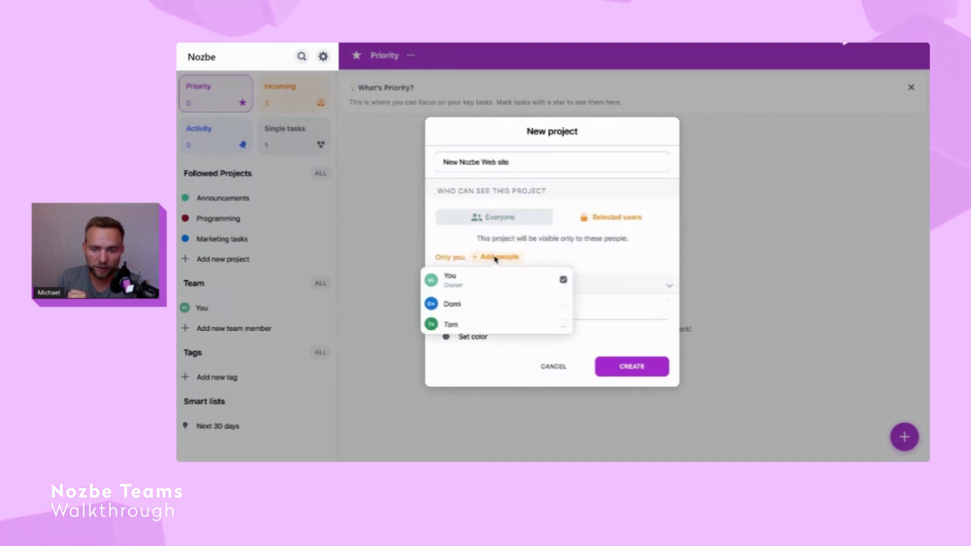
click(465, 305)
click(566, 257)
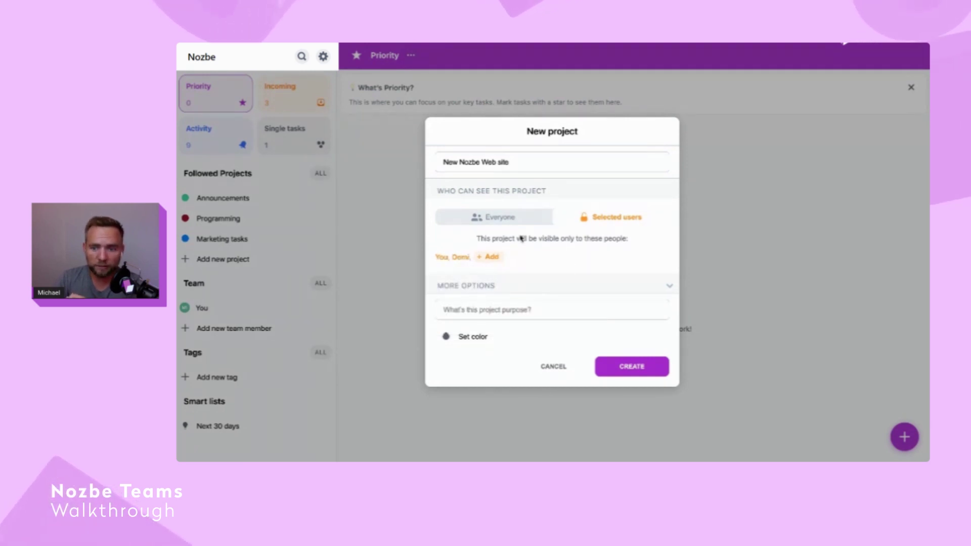
click(497, 218)
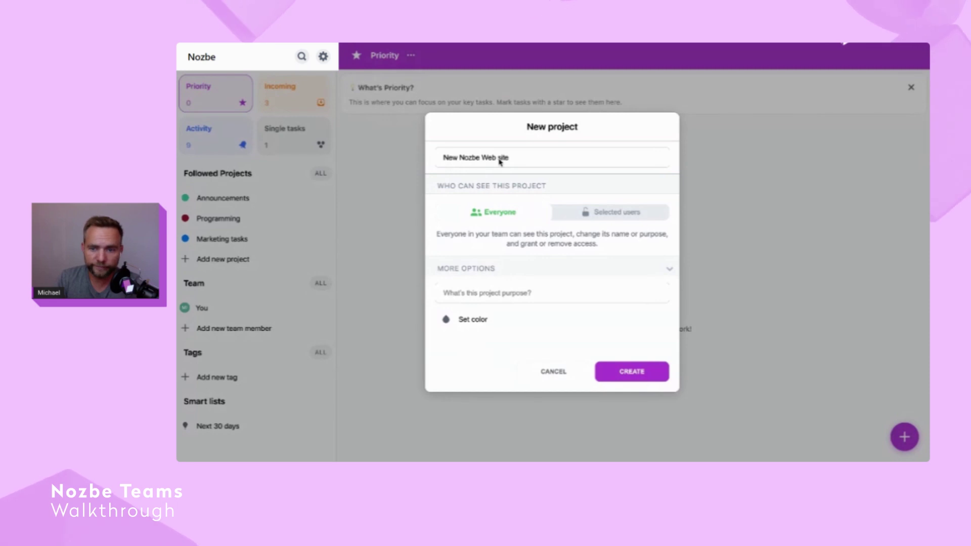
Create the project and add the task "Rewrite home page content" to it
click(631, 374)
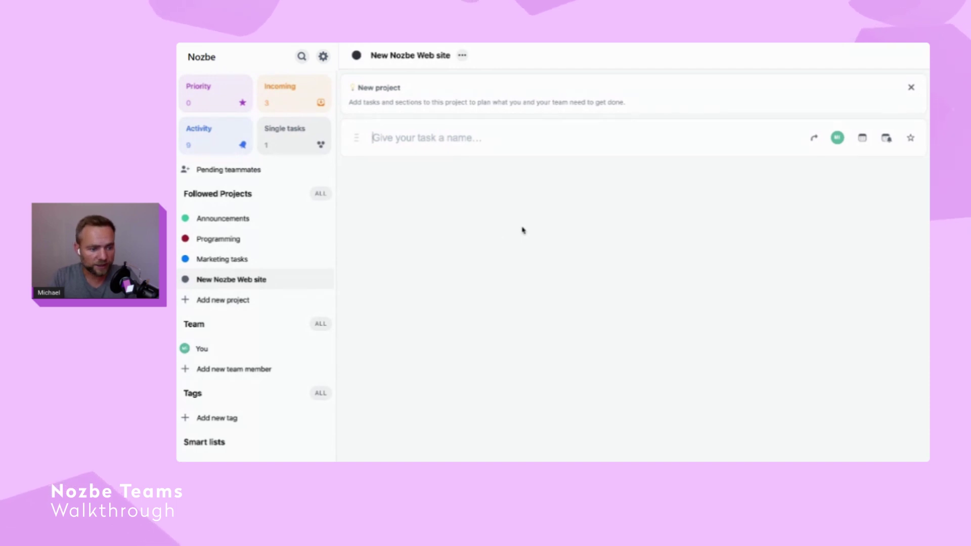
key(Escape)
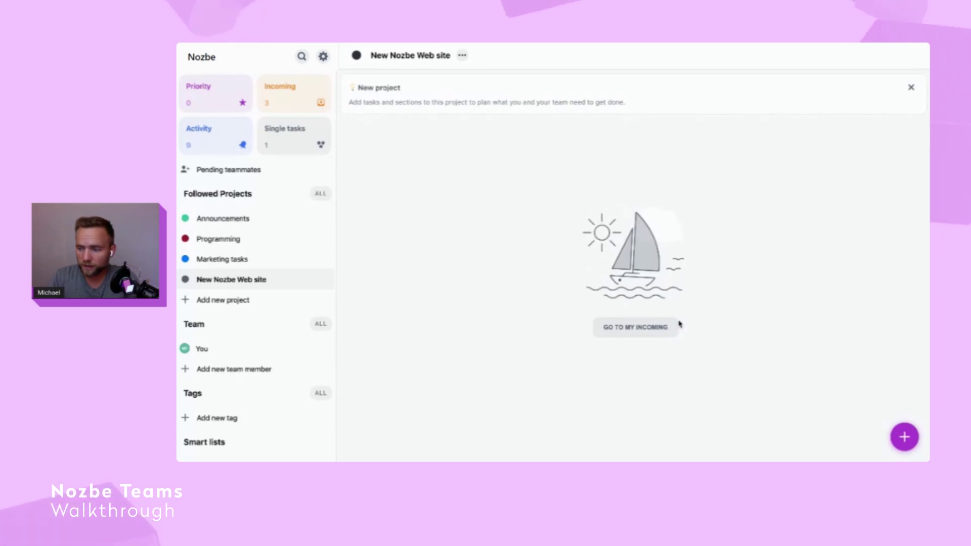
click(903, 438)
text(Rewrite home page content)
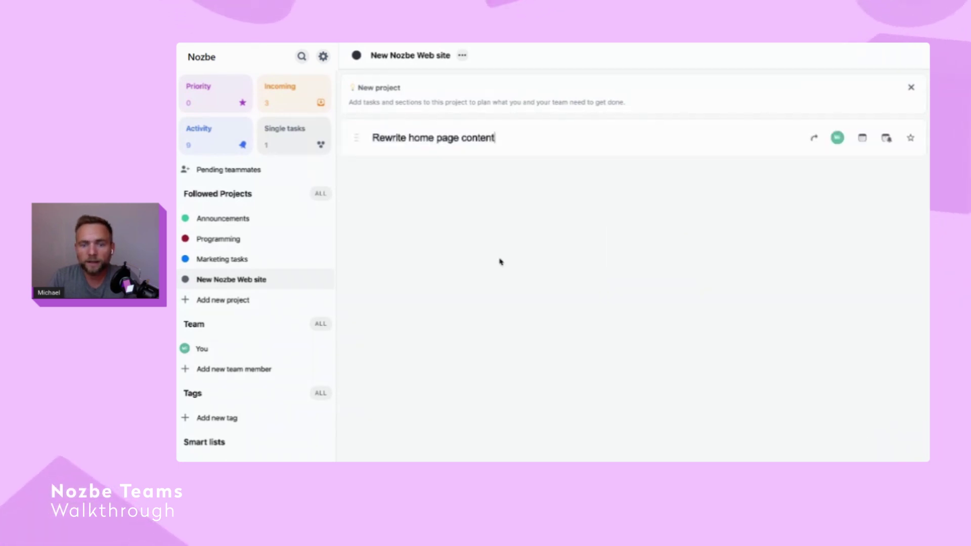
key(Return)
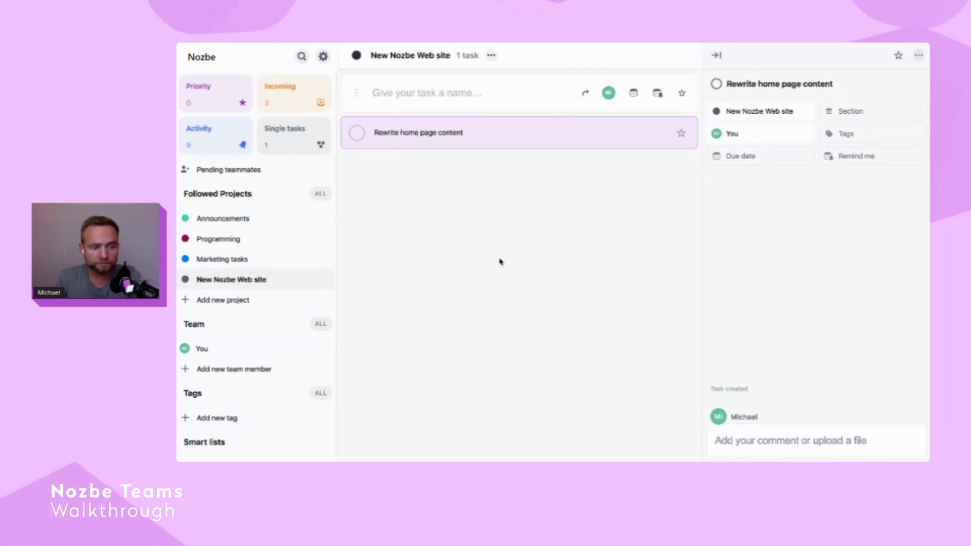
Add two more tasks to the project, "Redesign Nozbe Header" and "Design About page"
text(REde)
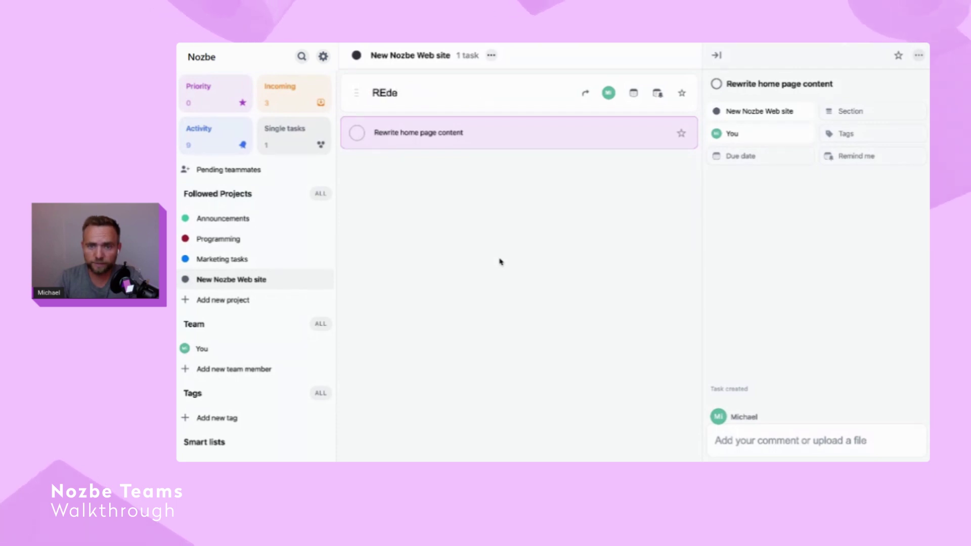
text(sign Nozbe Header)
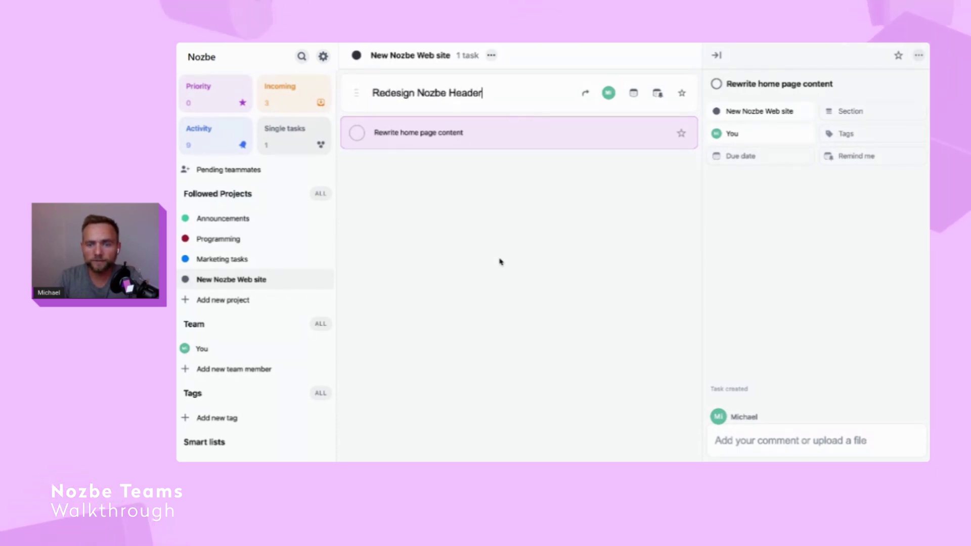
key(Return)
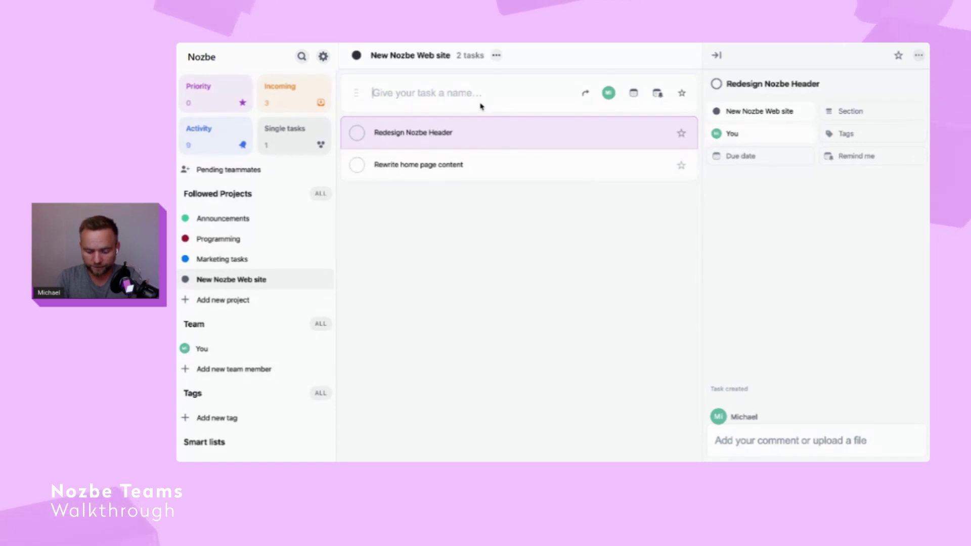
text(Design About page)
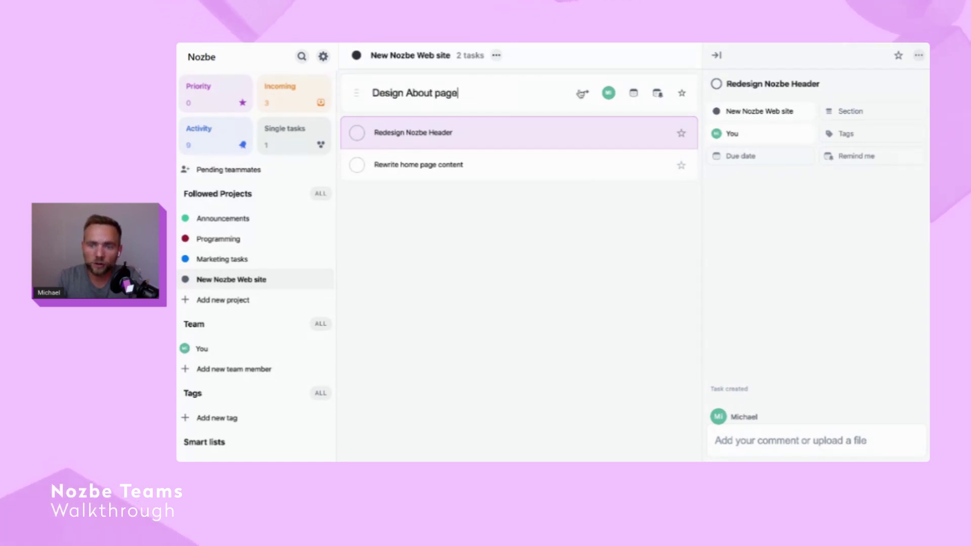
click(582, 93)
click(581, 161)
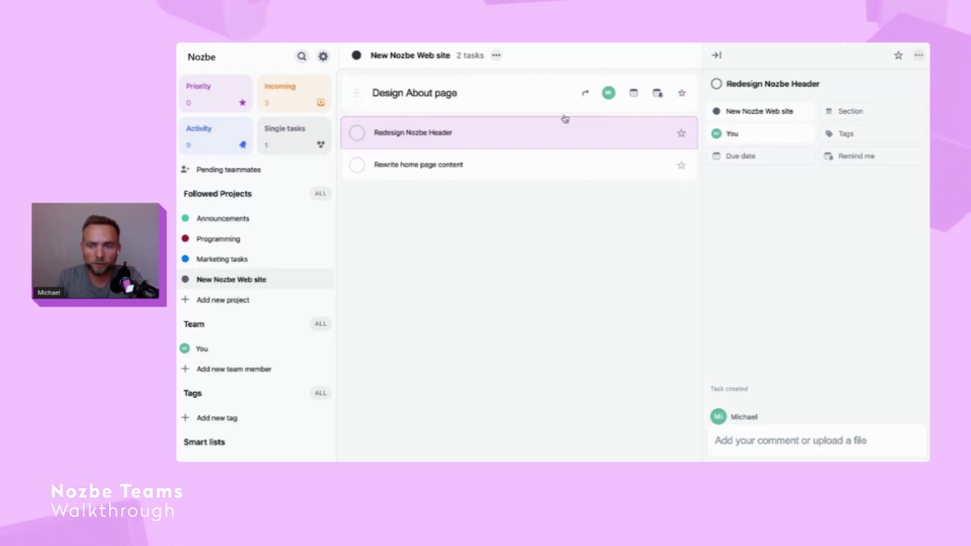
key(Return)
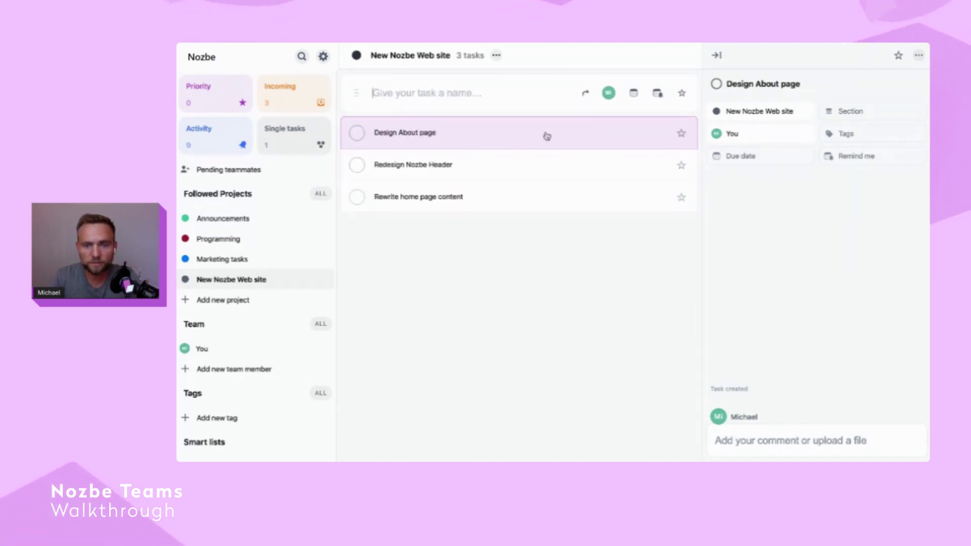
click(451, 295)
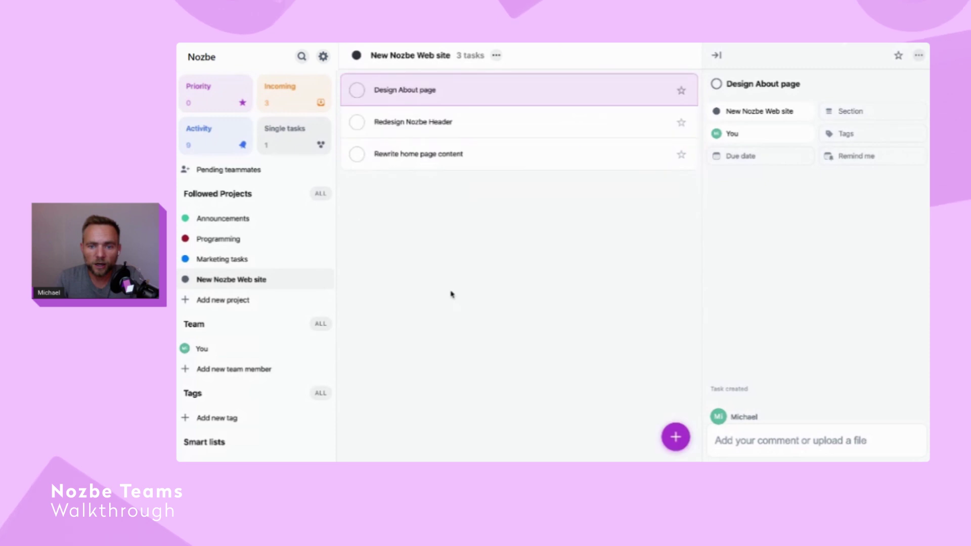
Move the task "Rewrite home page content" above "Redesign Nozbe Header" in the project's task list
click(447, 127)
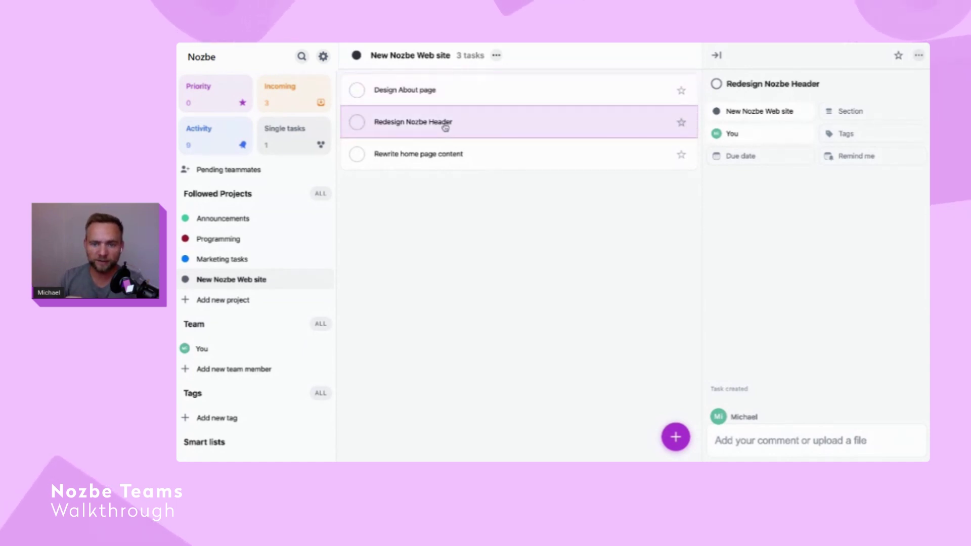
click(448, 154)
drag(449, 155, 447, 117)
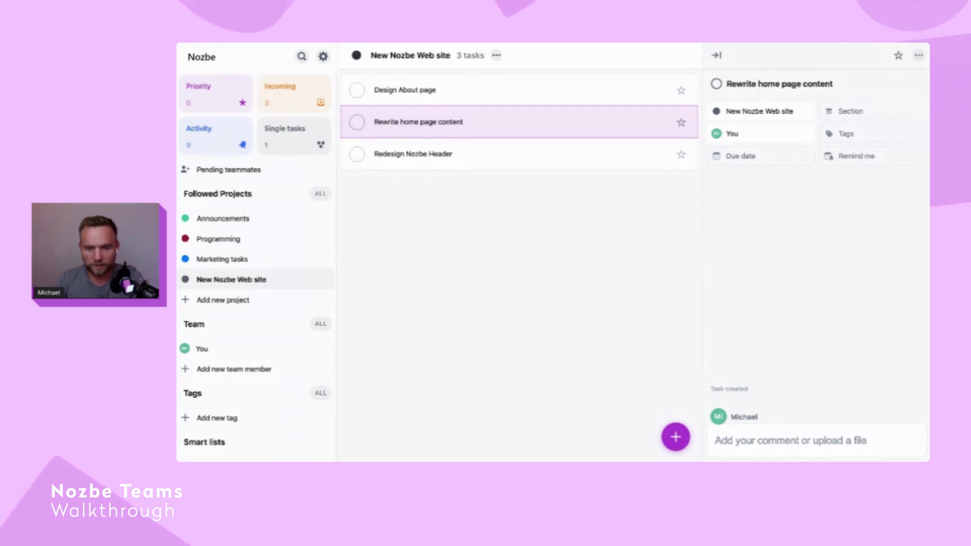
Comment on "Rewrite home page content" about showing people how to work better without internal email, have fewer meetings and create more space for focused work
click(751, 441)
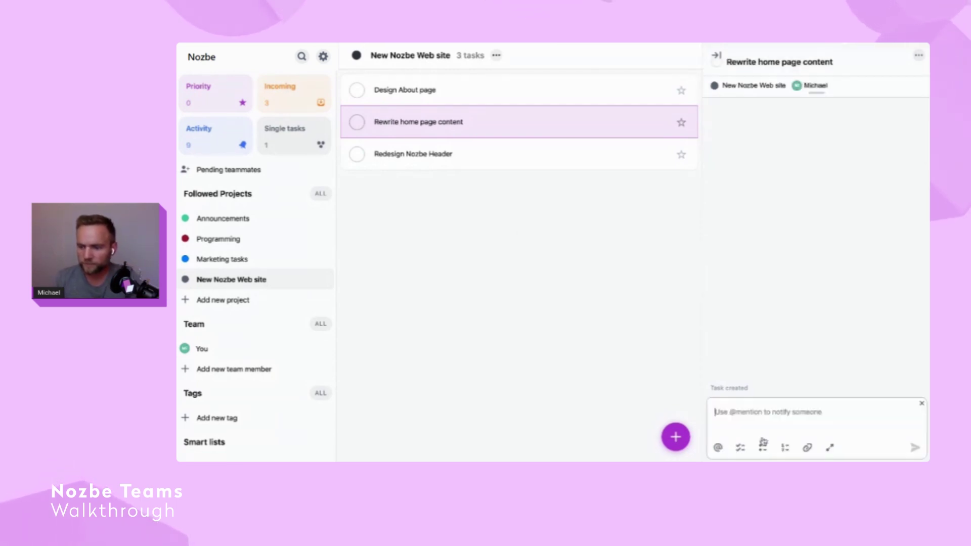
text(We need to show people they can work better without using email internally, how to have fewer meetings and most of all, how to create more space for focused work)
key(BackSpace)
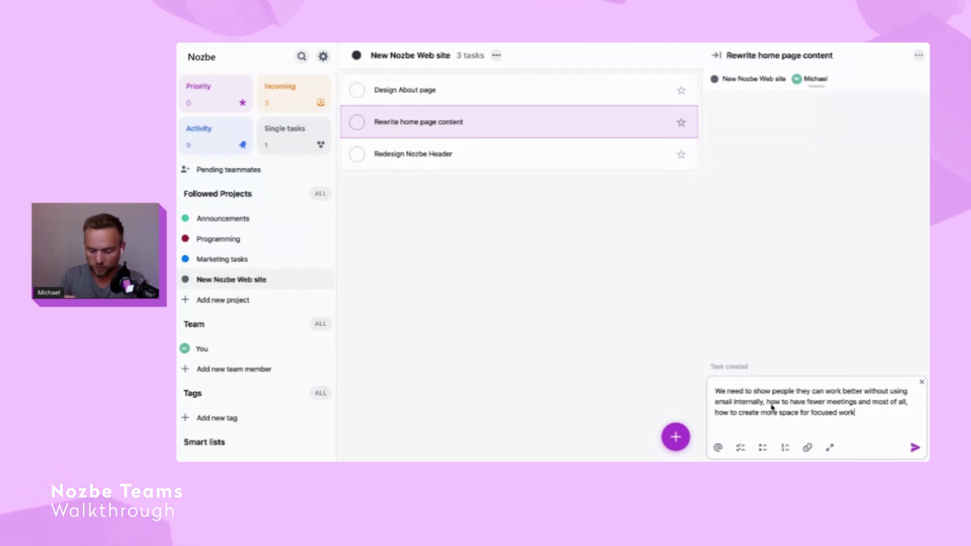
text(.)
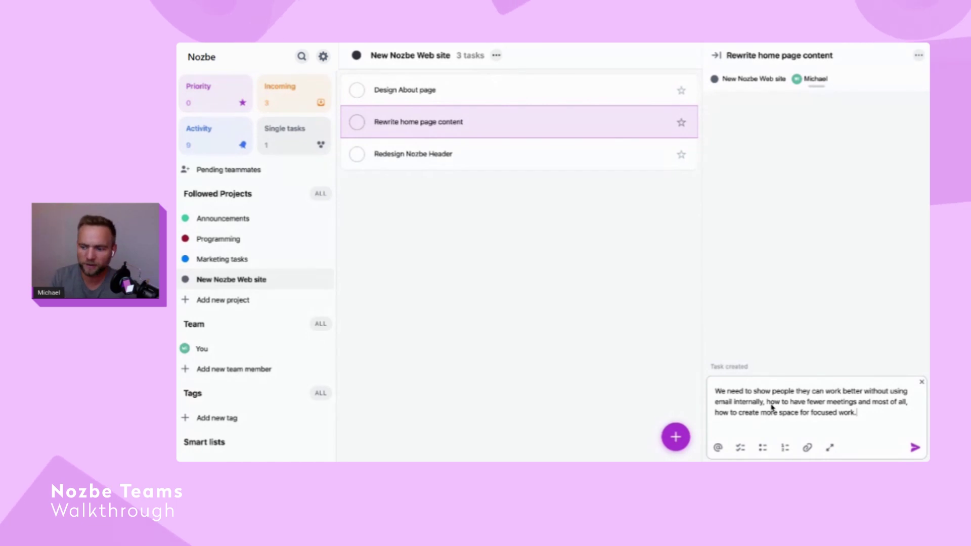
click(915, 449)
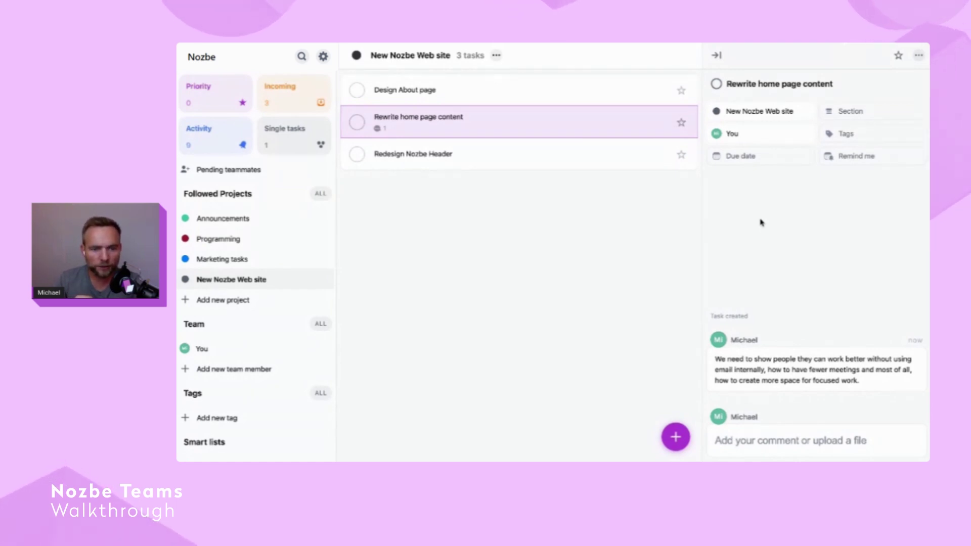
Set the responsible person of "Rewrite home page content" to Unassigned and view the choices for reassigning it
click(747, 136)
click(747, 135)
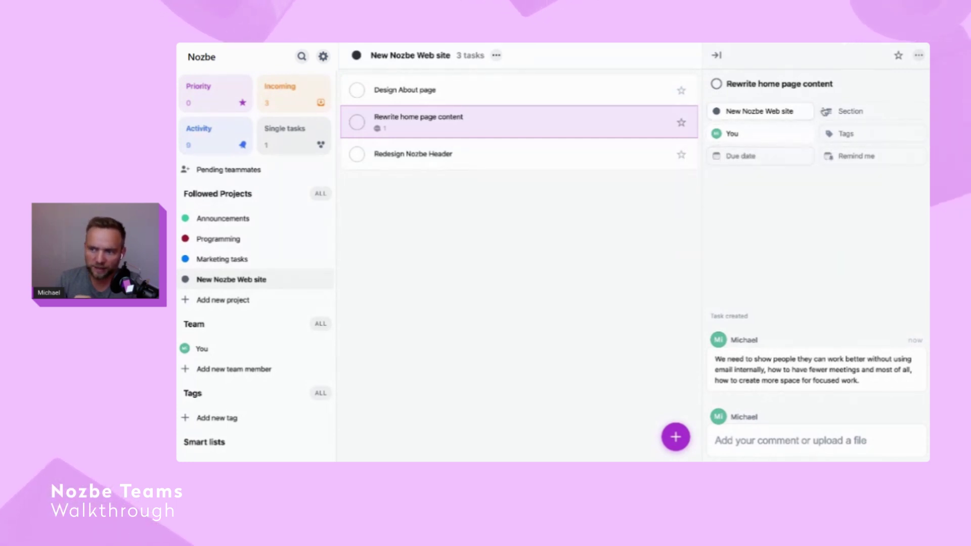
click(741, 135)
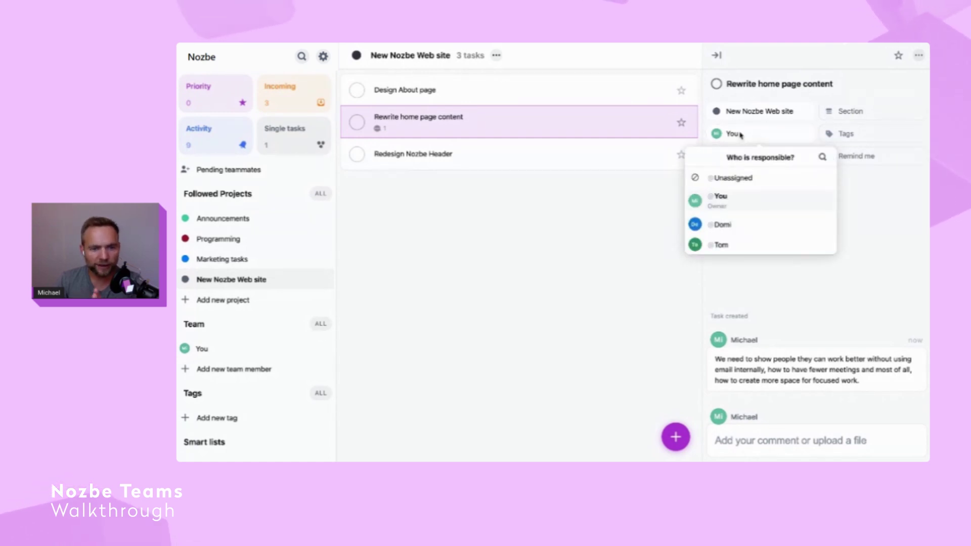
click(733, 179)
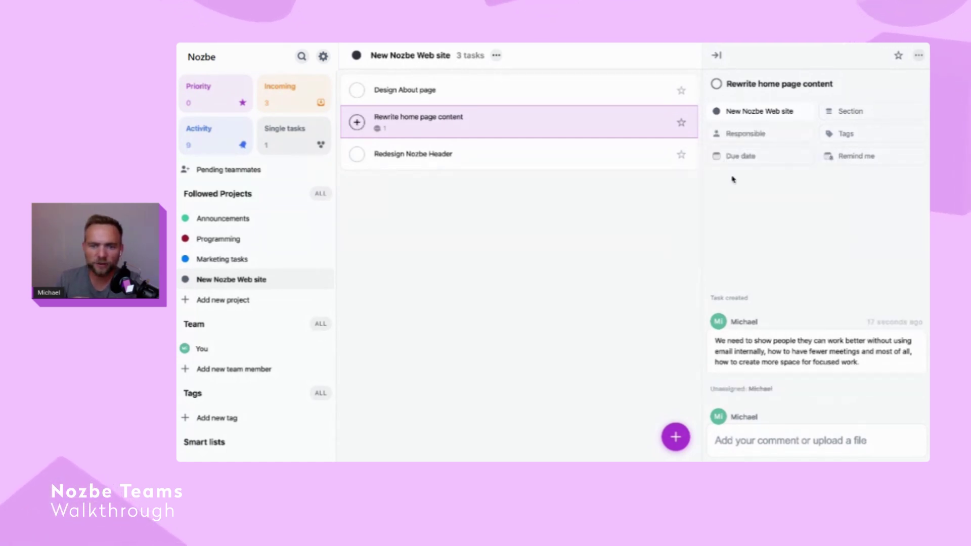
click(356, 123)
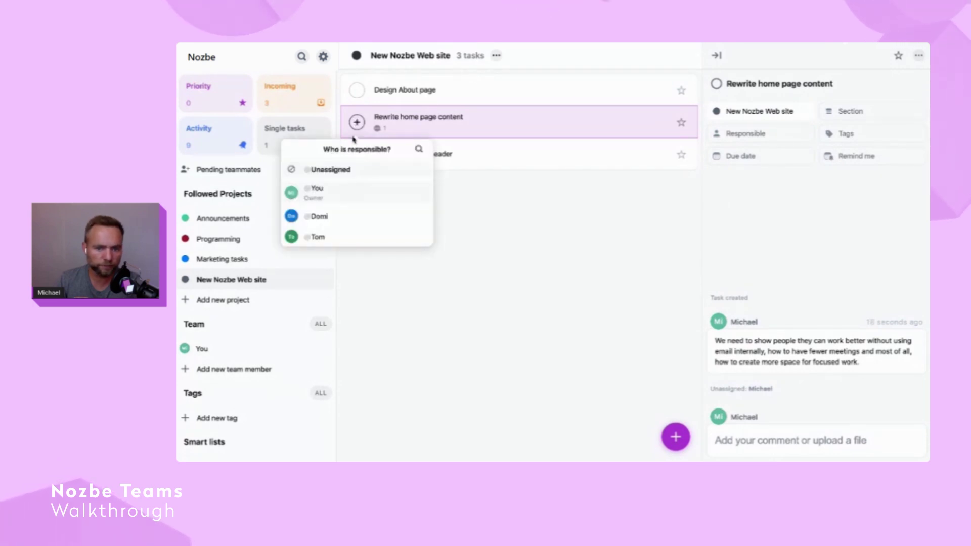
click(512, 209)
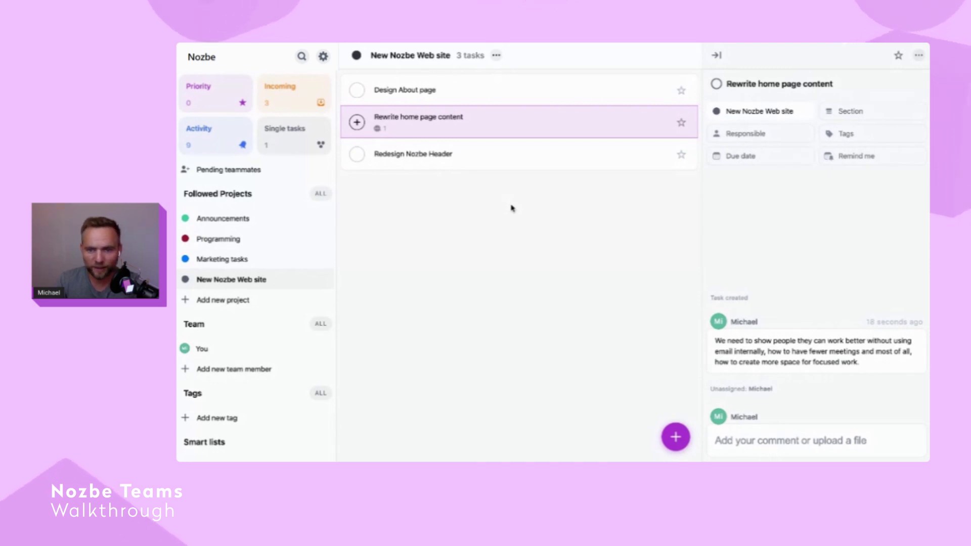
Comment on "Redesign Nozbe Header" about showing Nozbe Teams and Nozbe Personal with their promo videos, and make the first other teammate listed responsible
click(457, 162)
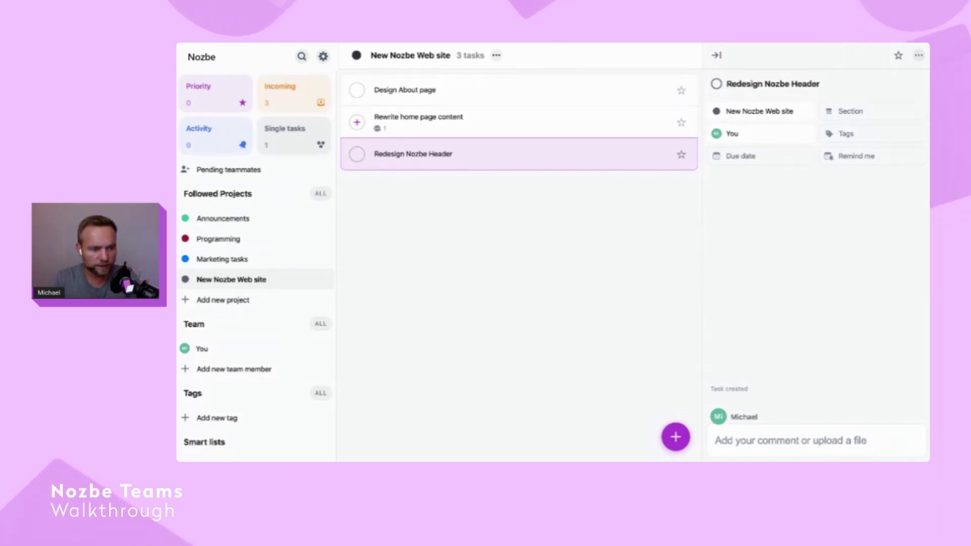
click(746, 443)
text(We need to show off both Nozbe Teams and Nozbe Personal with their respective promo videos. This way people can choose if they want to set up a productivity system for their team or for themselves. CC)
key(shift+Home)
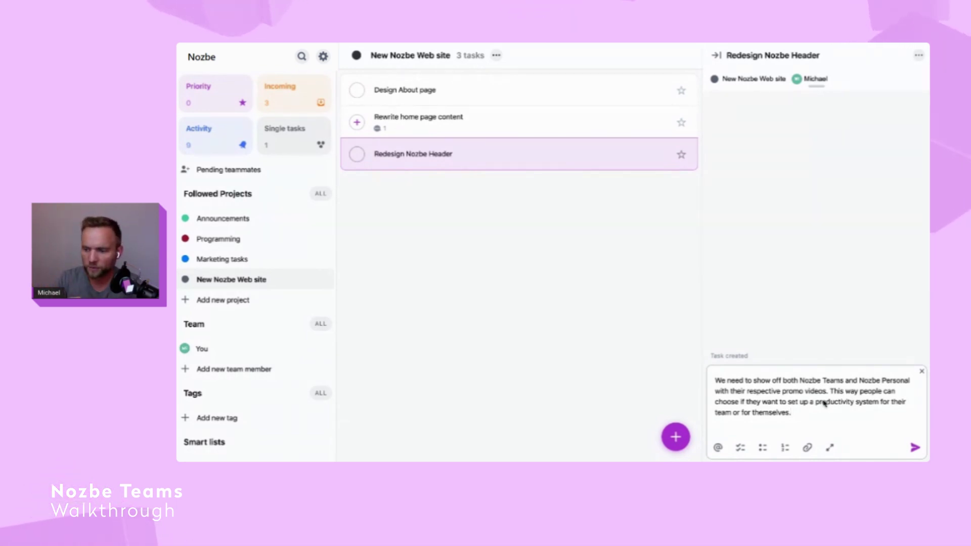
click(915, 448)
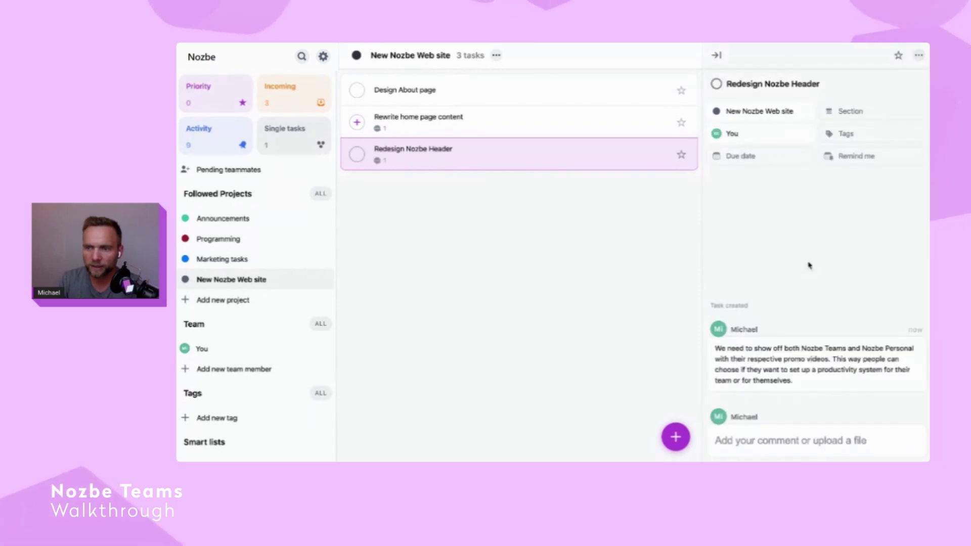
click(745, 140)
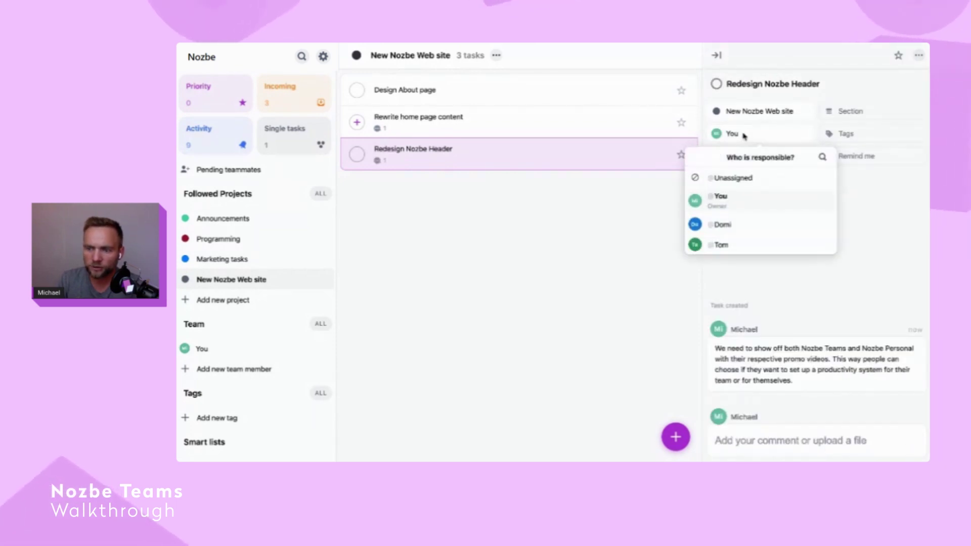
click(728, 225)
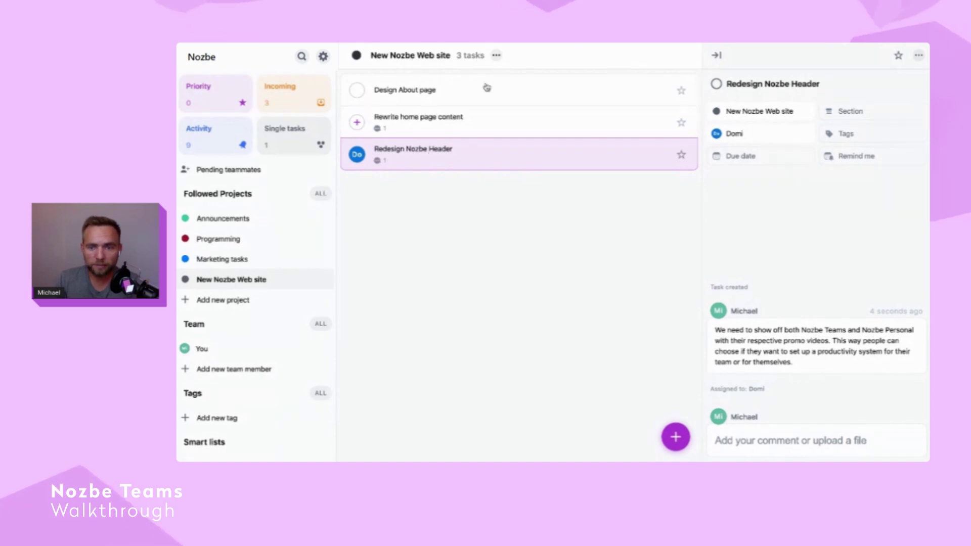
Add a section named "Ideas" to the New Nozbe Web site project
click(497, 55)
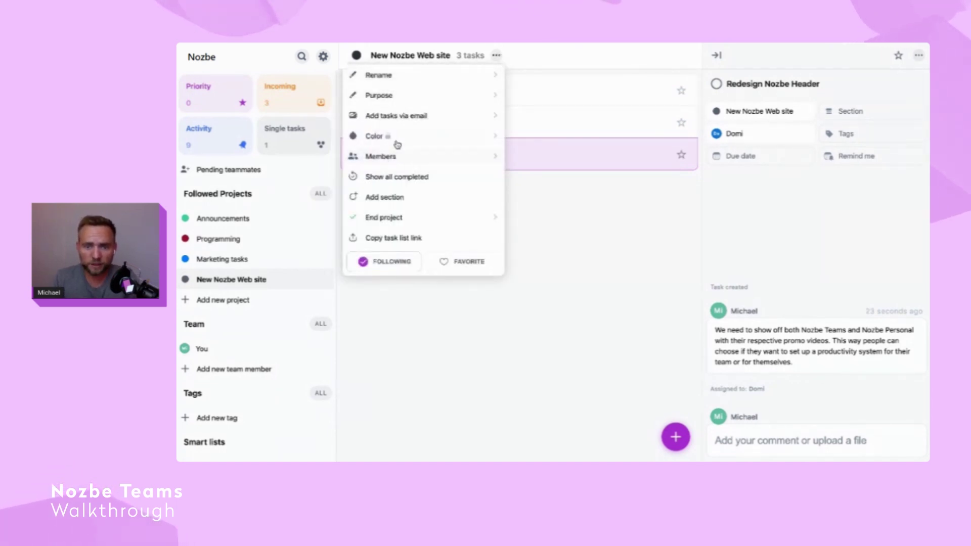
click(384, 198)
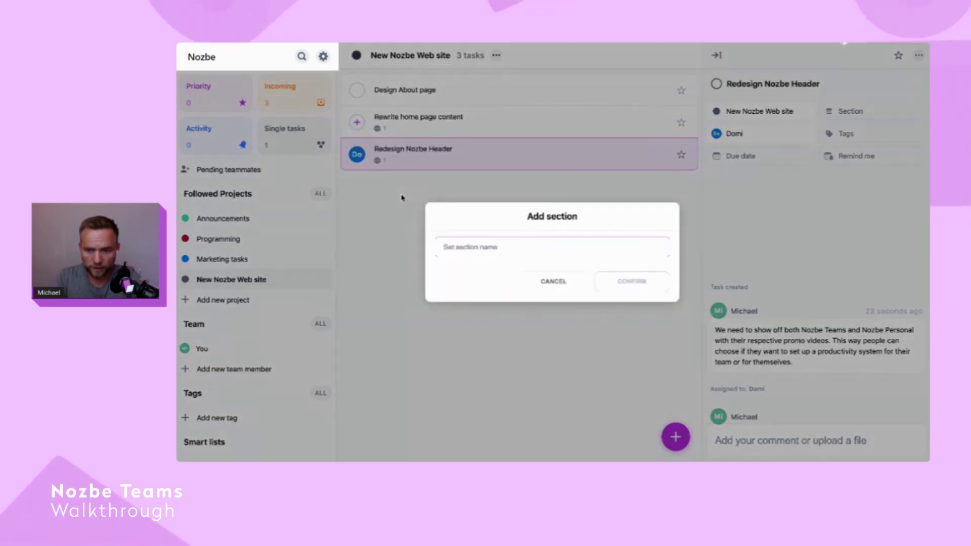
text(Ideas)
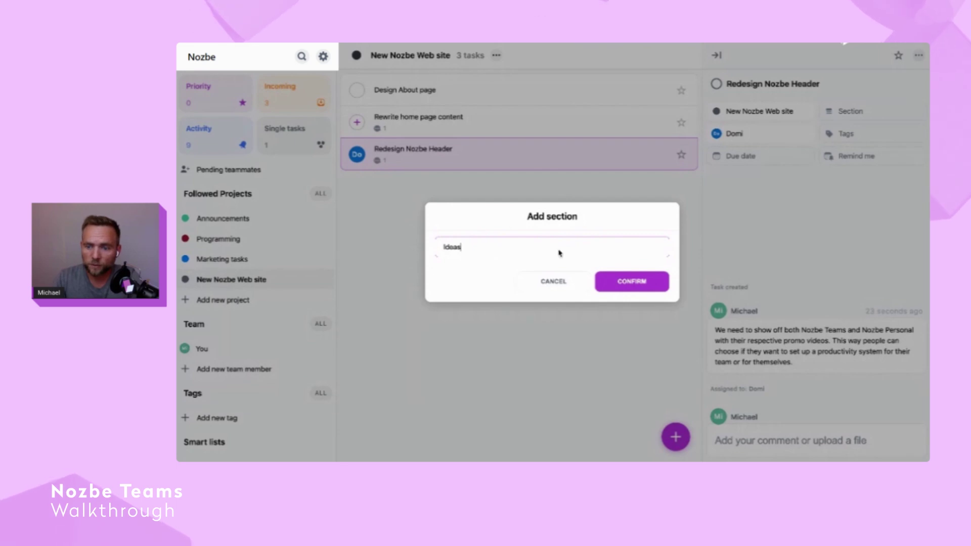
click(629, 282)
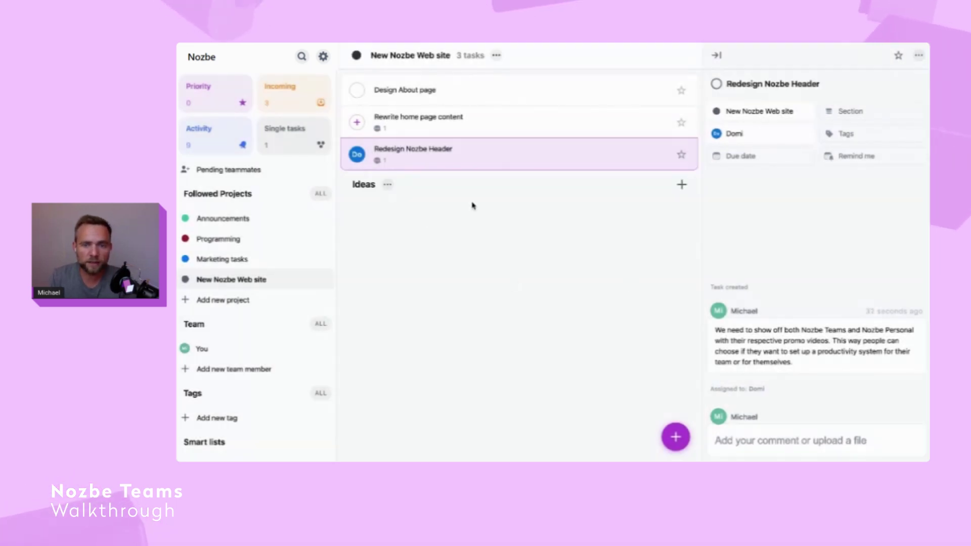
Put the task "Design About page" in the Ideas section and set its responsible person to Unassigned
click(451, 94)
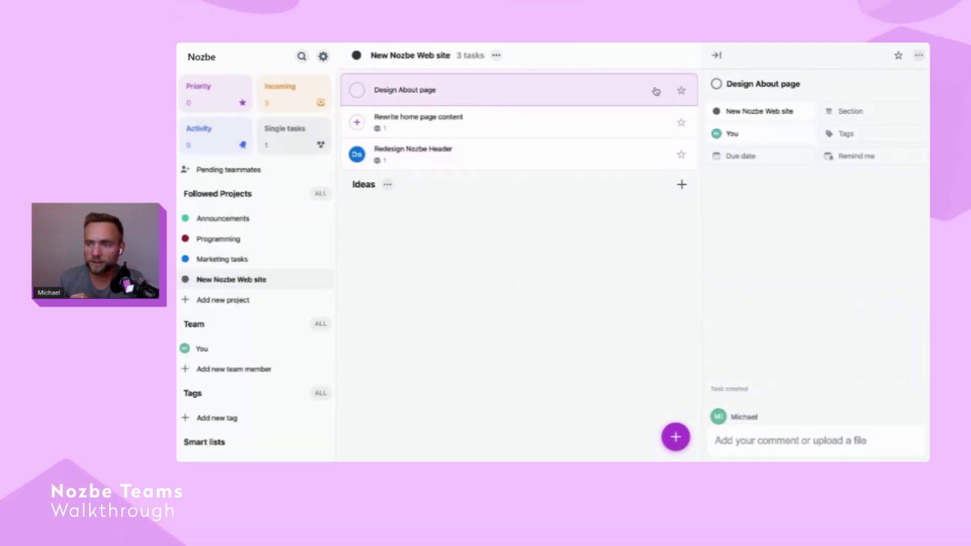
click(878, 114)
click(797, 176)
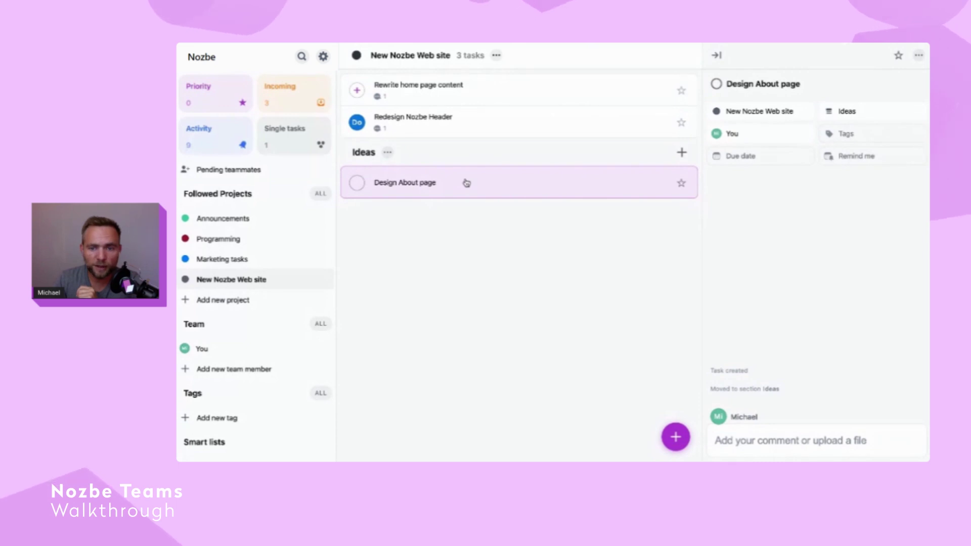
click(731, 134)
click(721, 182)
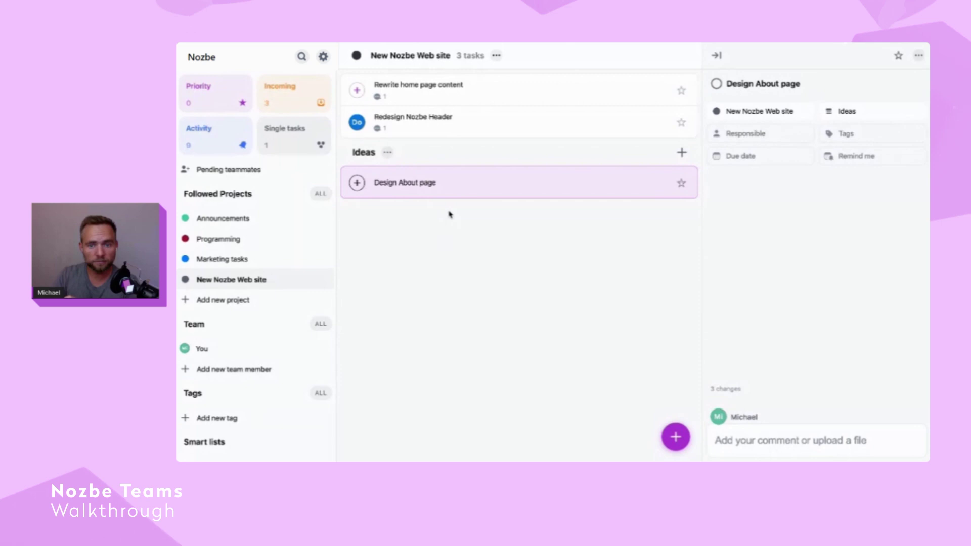
Move the task "Redesign Nozbe Header" into the Ideas section, above "Design About page"
drag(447, 119, 448, 179)
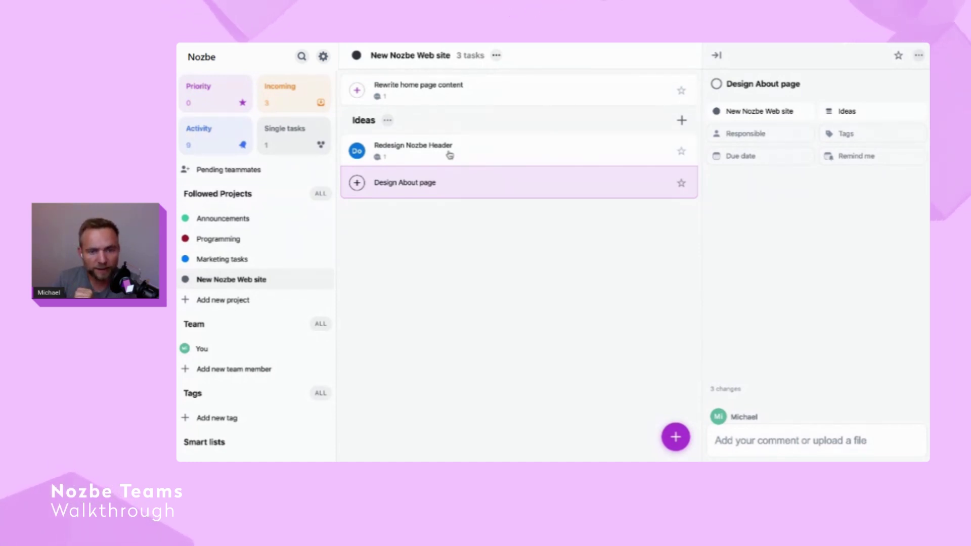
Accept the pending teammate's request to join the team
click(231, 171)
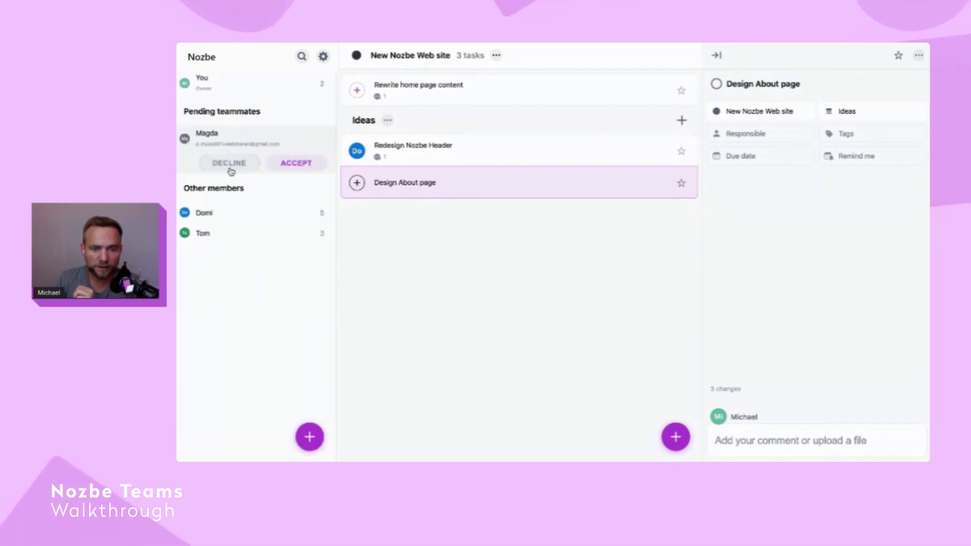
click(296, 164)
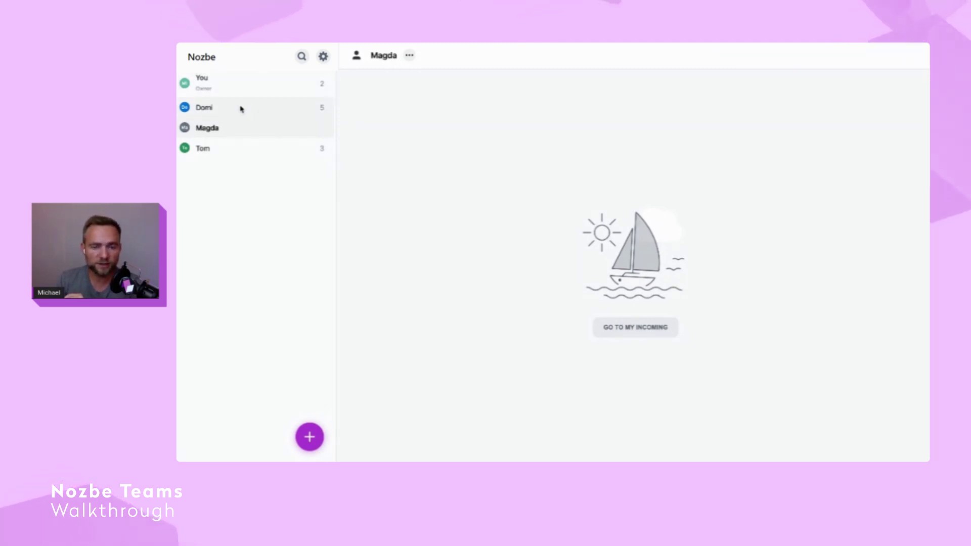
View the tasks assigned to yourself and to two other team members, and return to the main sidebar
click(233, 81)
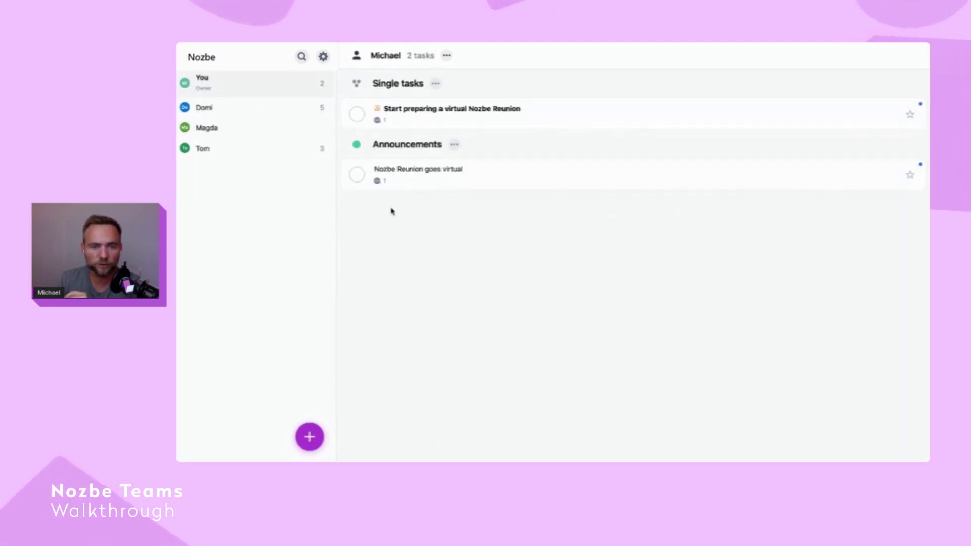
click(219, 108)
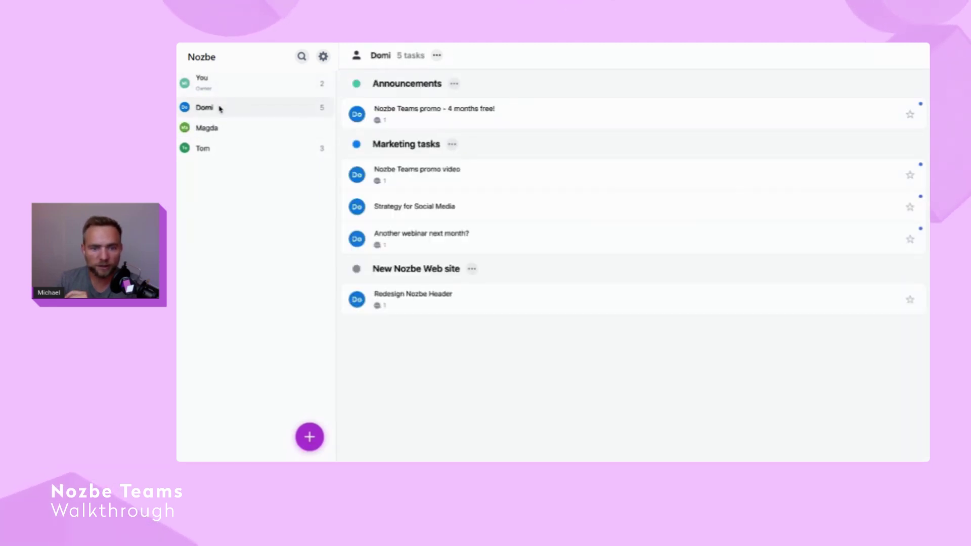
click(220, 148)
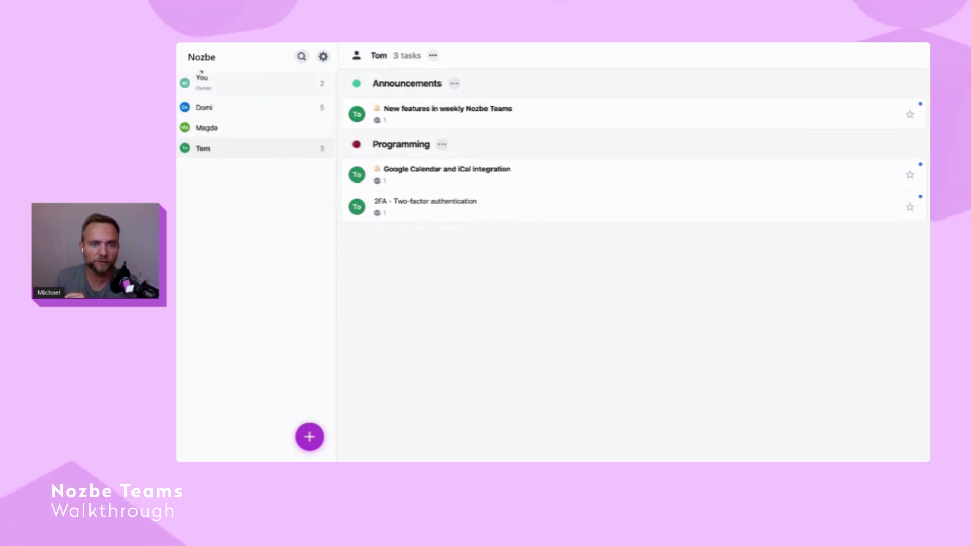
key(Escape)
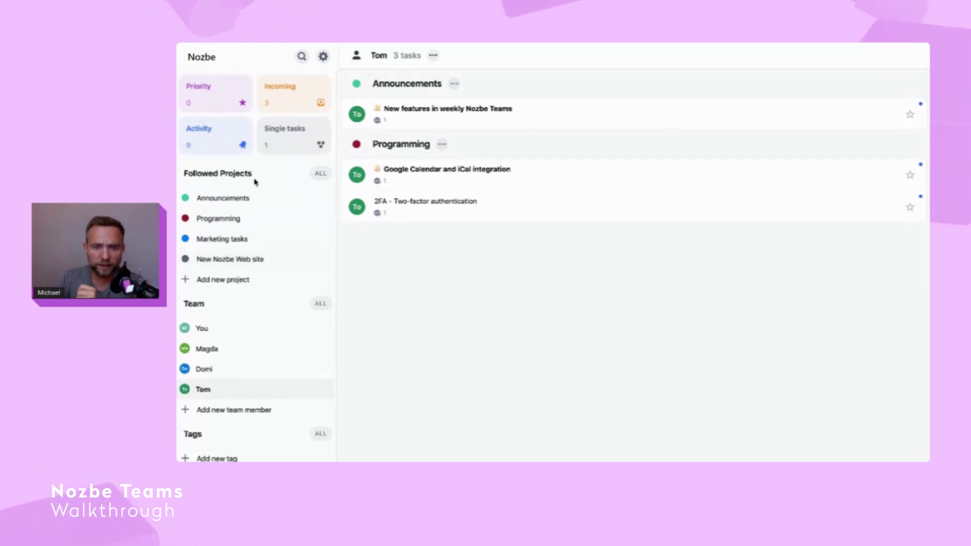
View the Single tasks list and read the details of "Start preparing a virtual Nozbe Reunion", closing them again
click(286, 142)
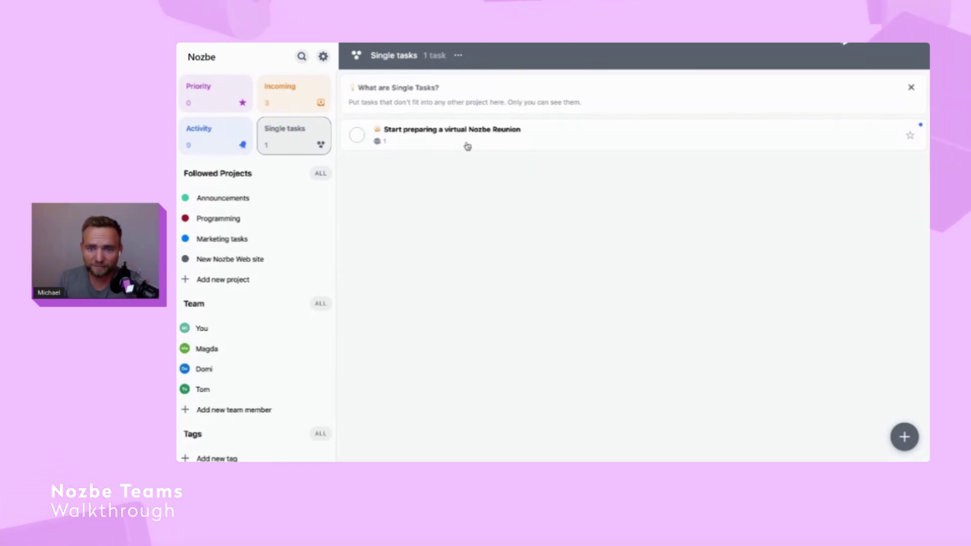
click(467, 147)
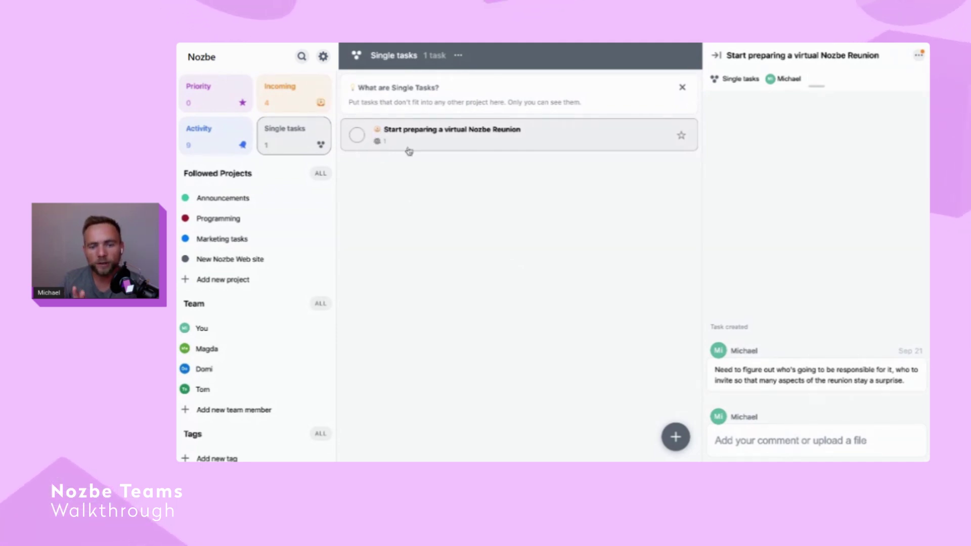
click(428, 147)
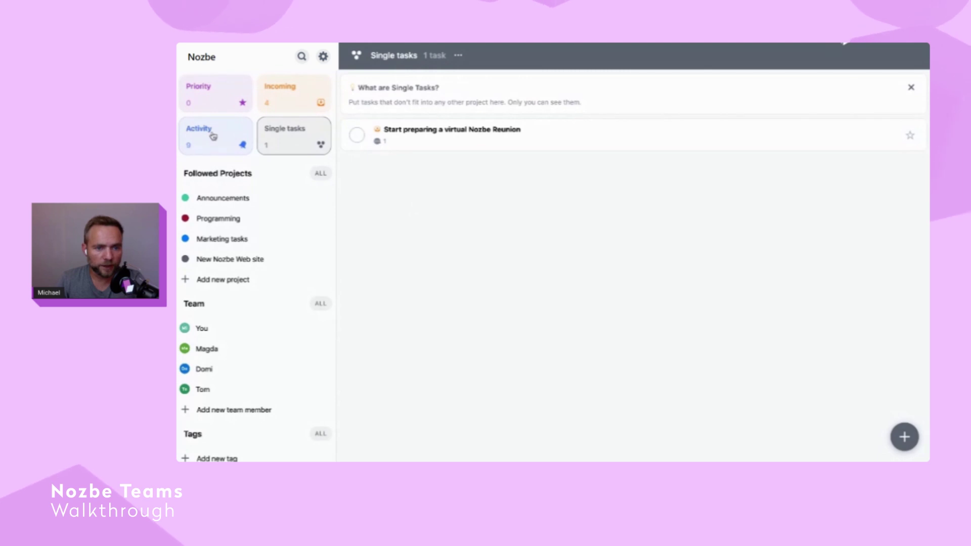
Review the unread Activity across followed projects, comparing the mentions in "New features in weekly Nozbe Teams" and "Nozbe Reunion goes virtual"
click(213, 137)
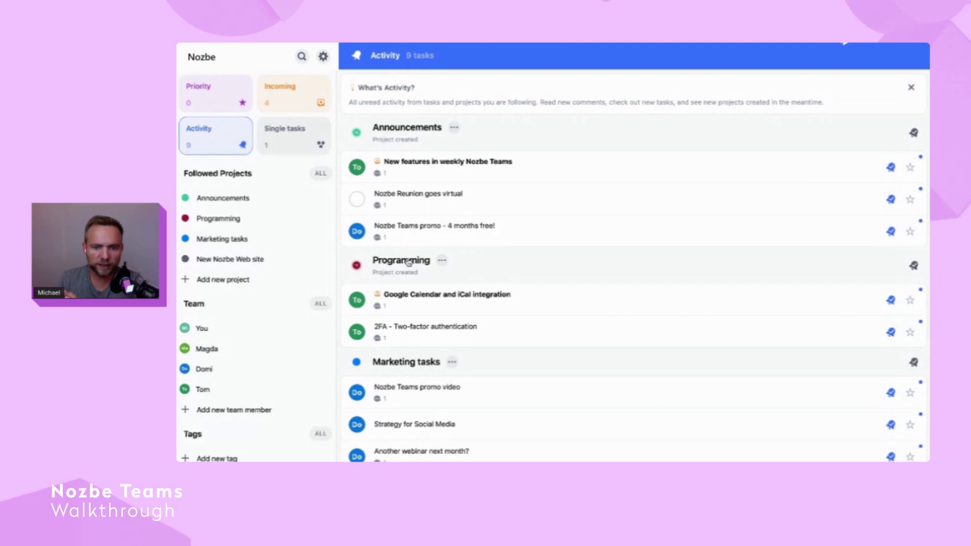
scroll(409, 261, down, 2)
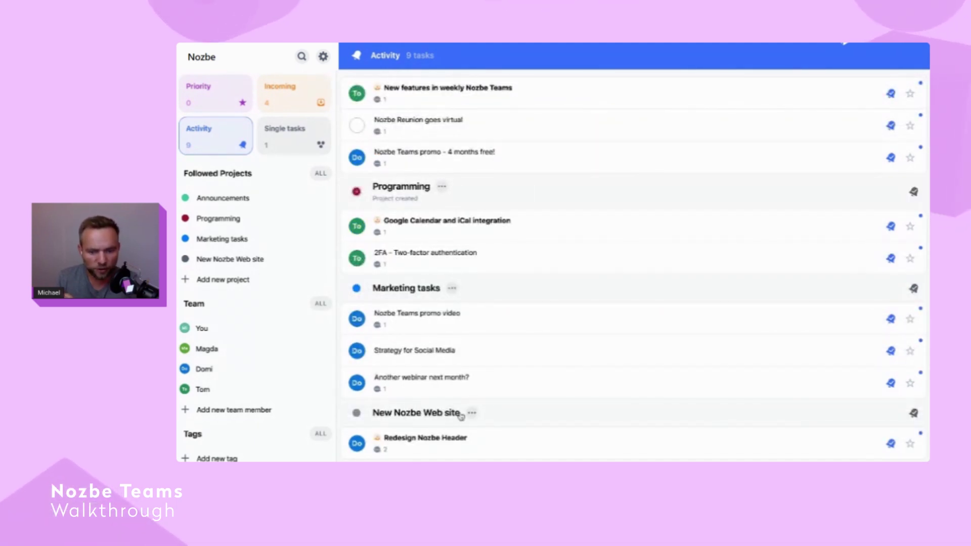
scroll(475, 324, up, 2)
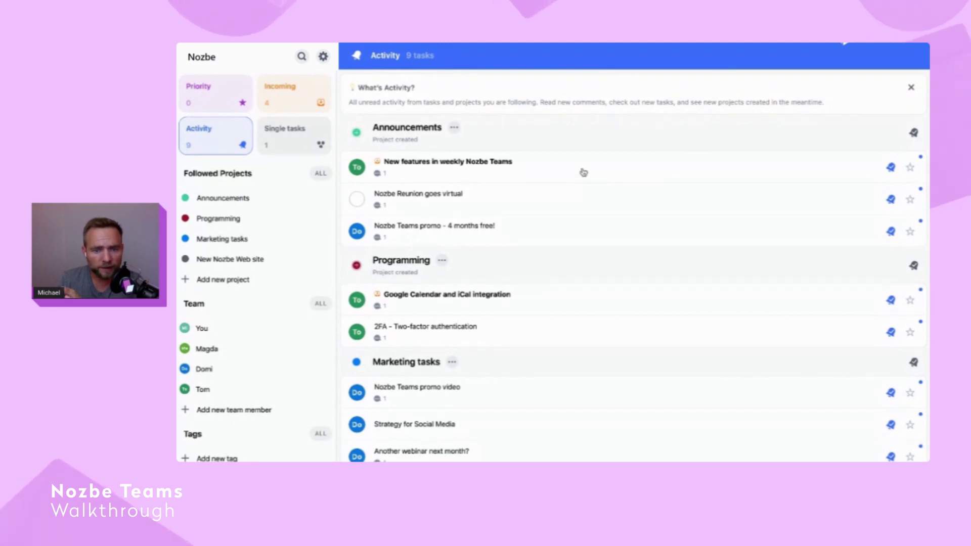
click(532, 170)
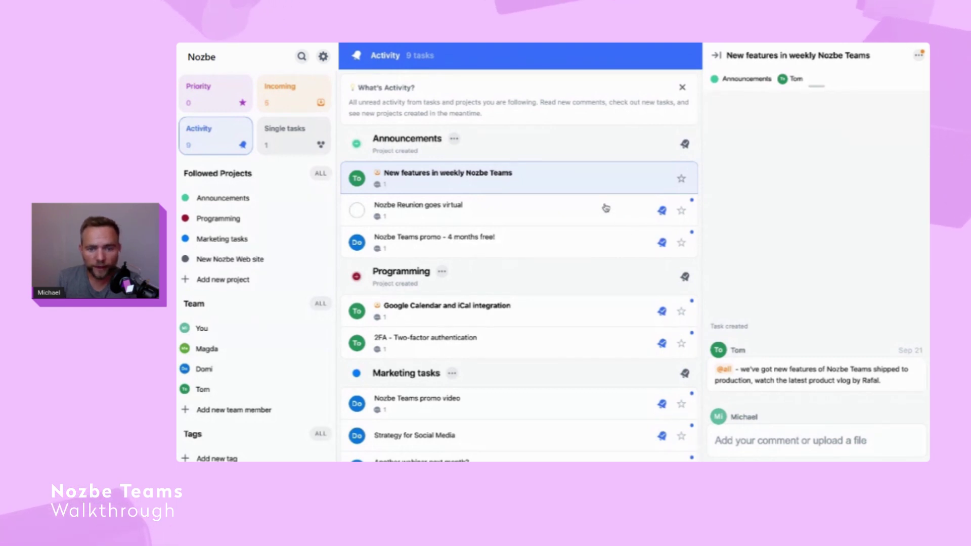
click(560, 213)
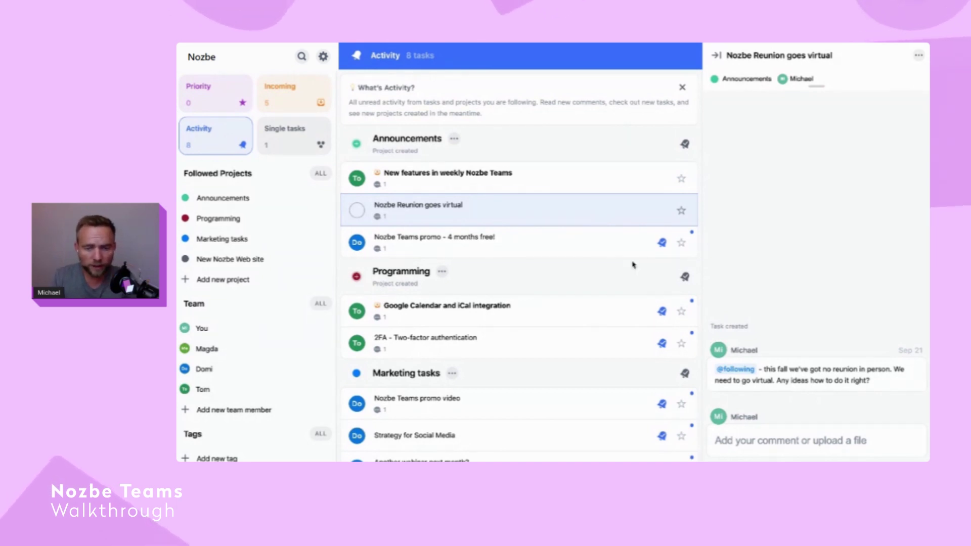
click(583, 184)
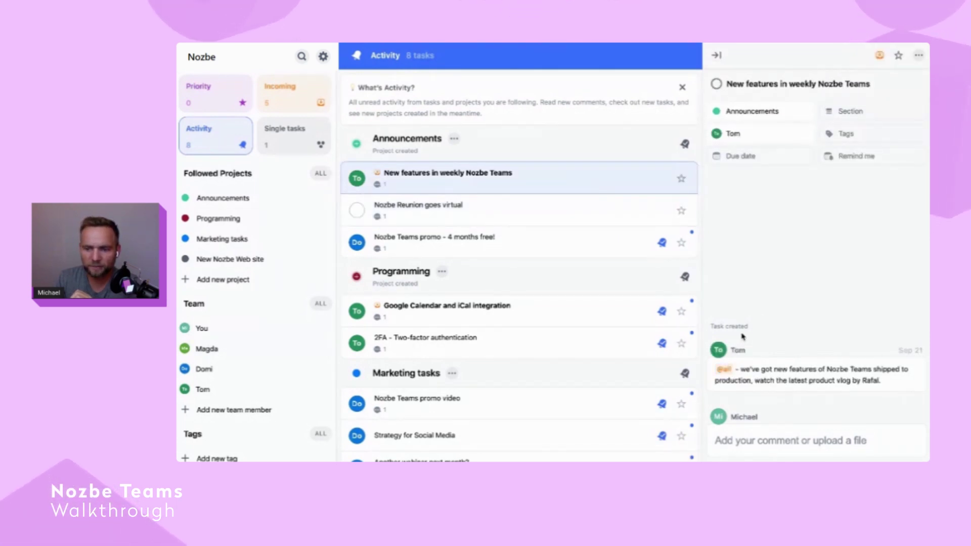
click(584, 211)
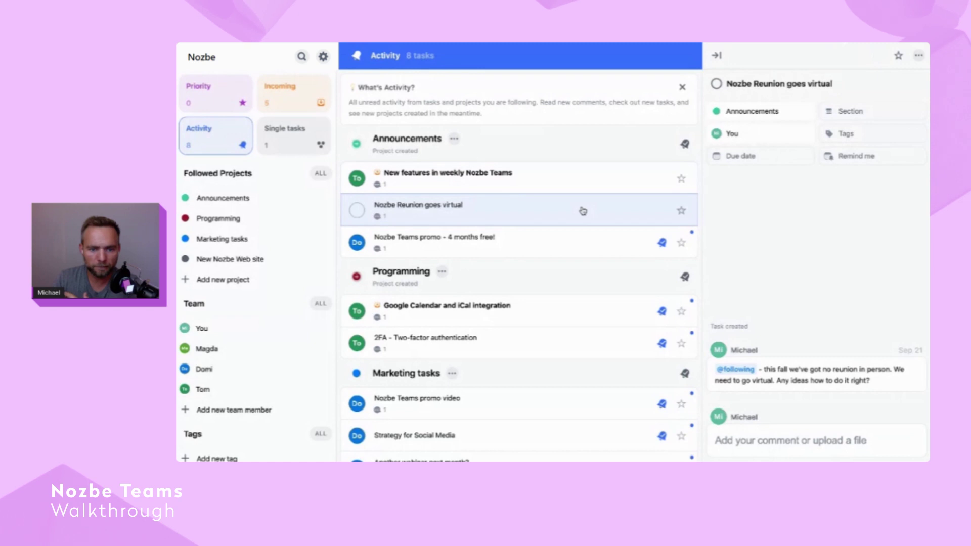
click(581, 187)
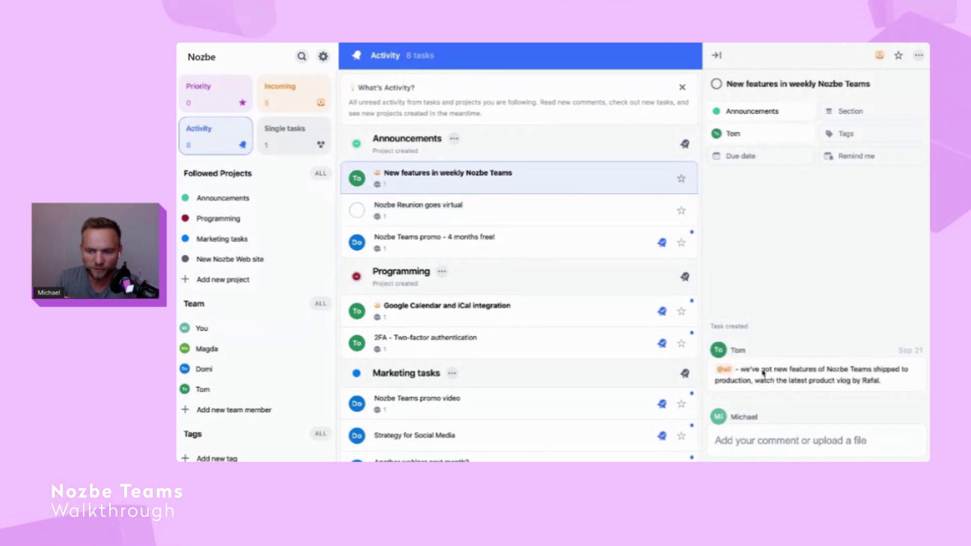
click(577, 215)
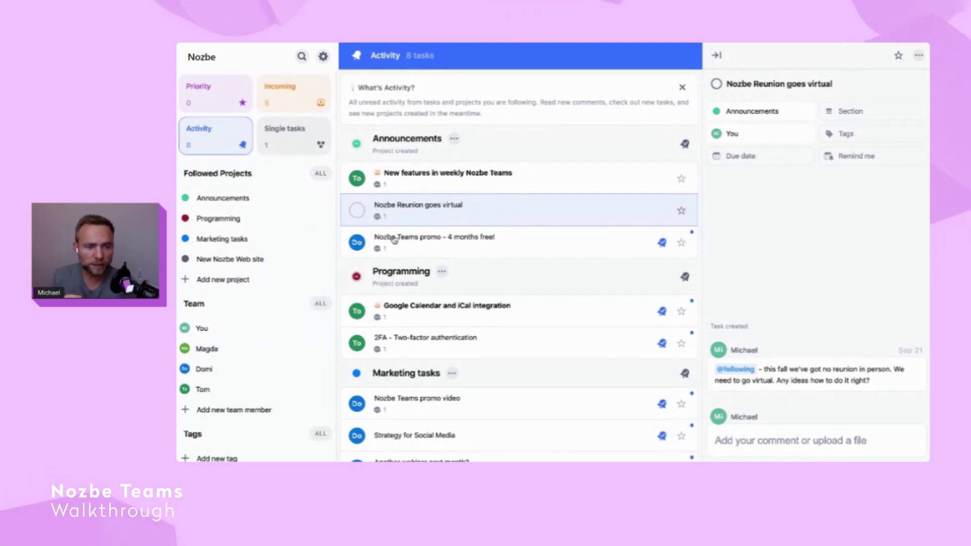
Unfollow the Programming project and check which projects remain in the Activity list
click(234, 221)
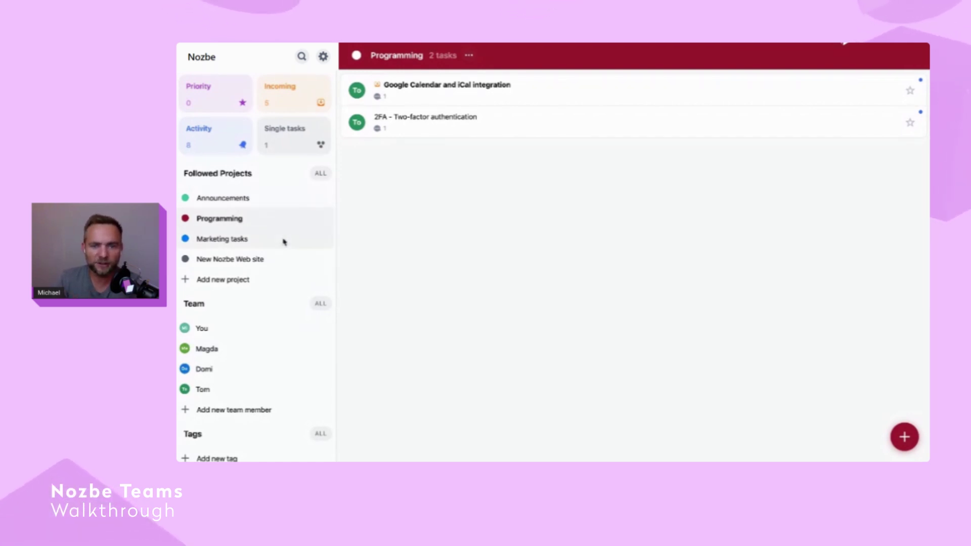
click(470, 56)
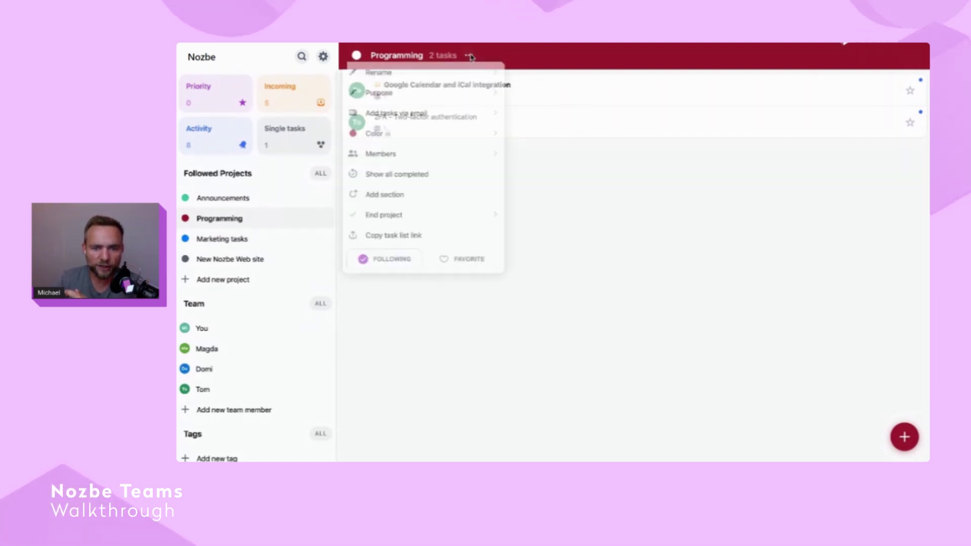
click(387, 261)
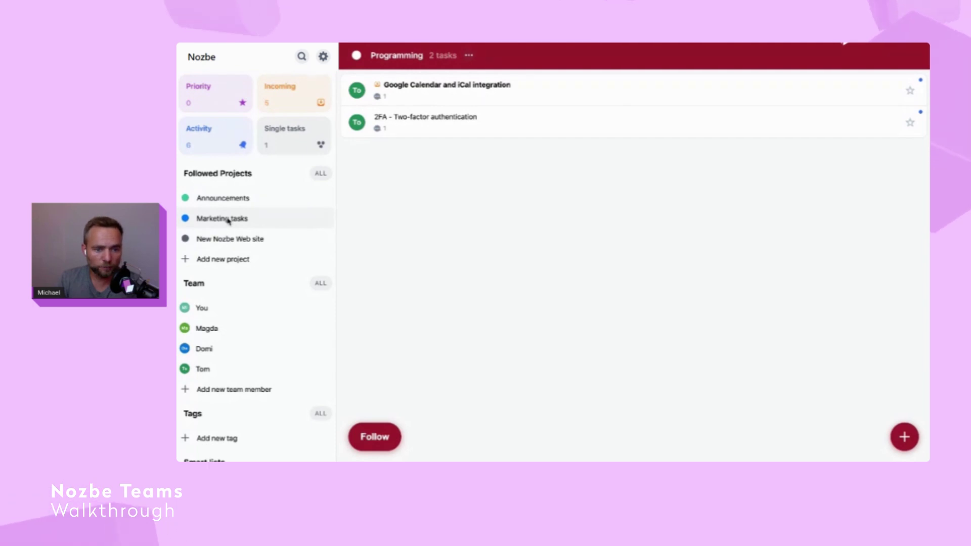
click(213, 150)
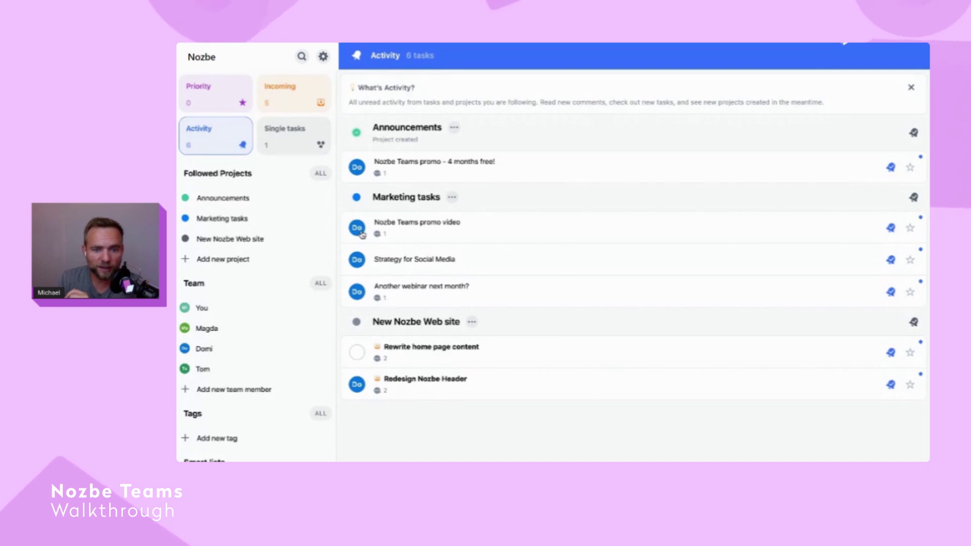
Open the Marketing tasks project and mark it as a favorite
click(404, 198)
click(399, 216)
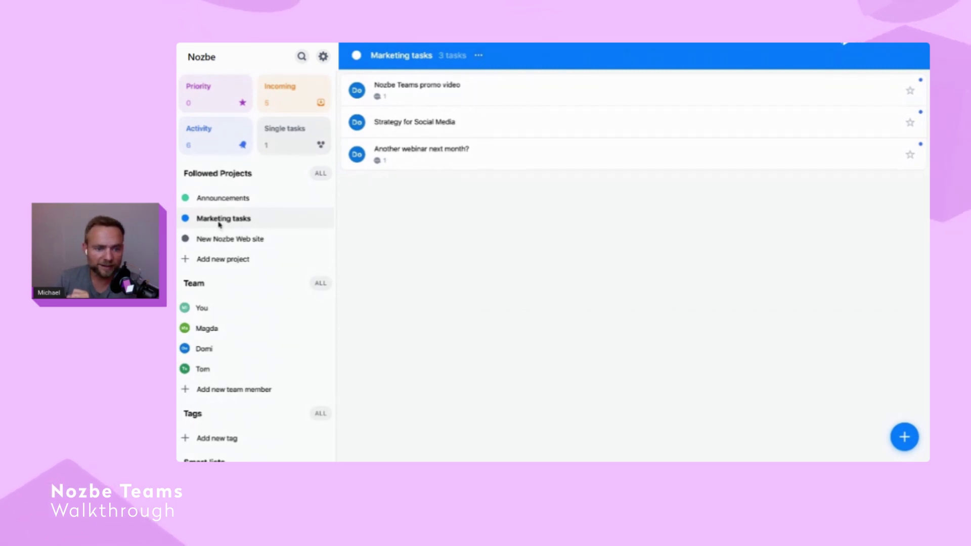
click(478, 57)
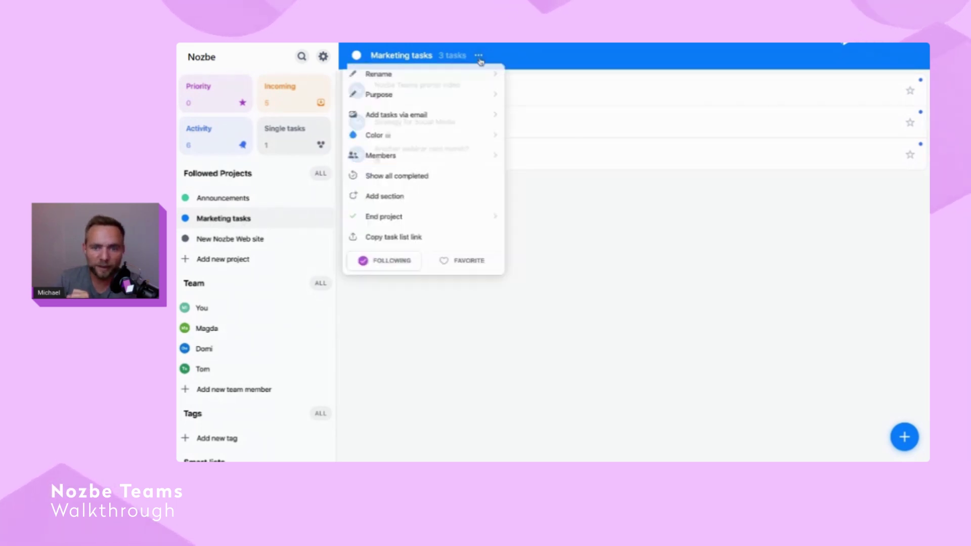
click(466, 262)
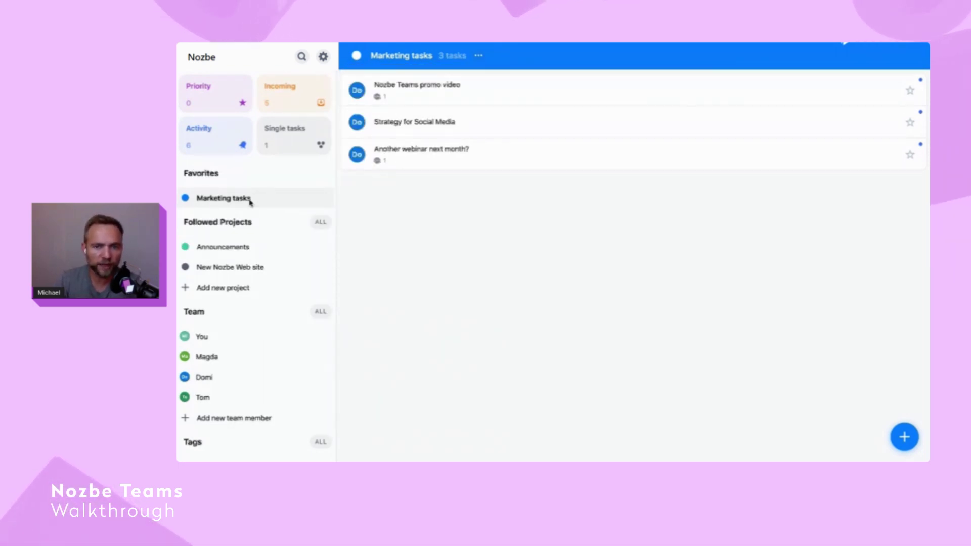
Open the task "Another webinar next month?" and give its comment a thumbs-up reaction
click(492, 161)
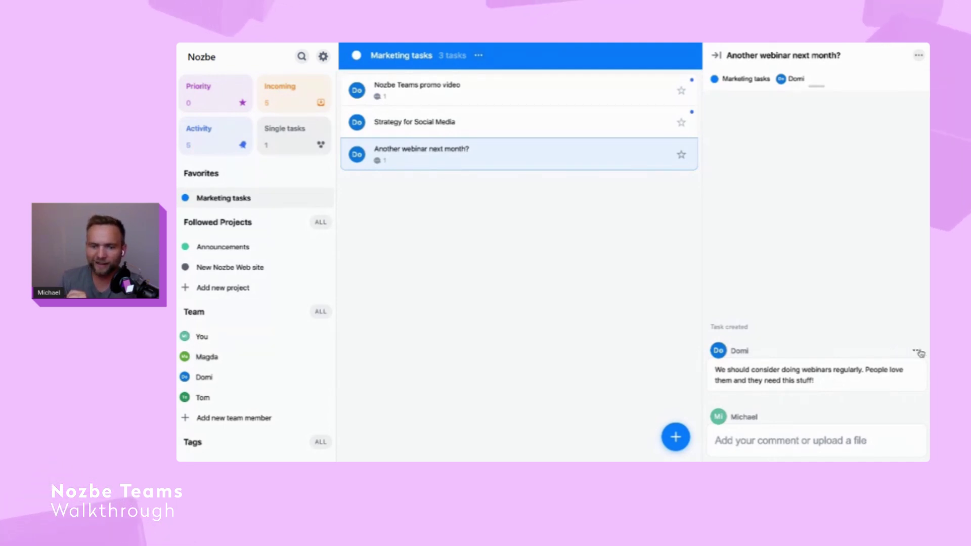
click(919, 352)
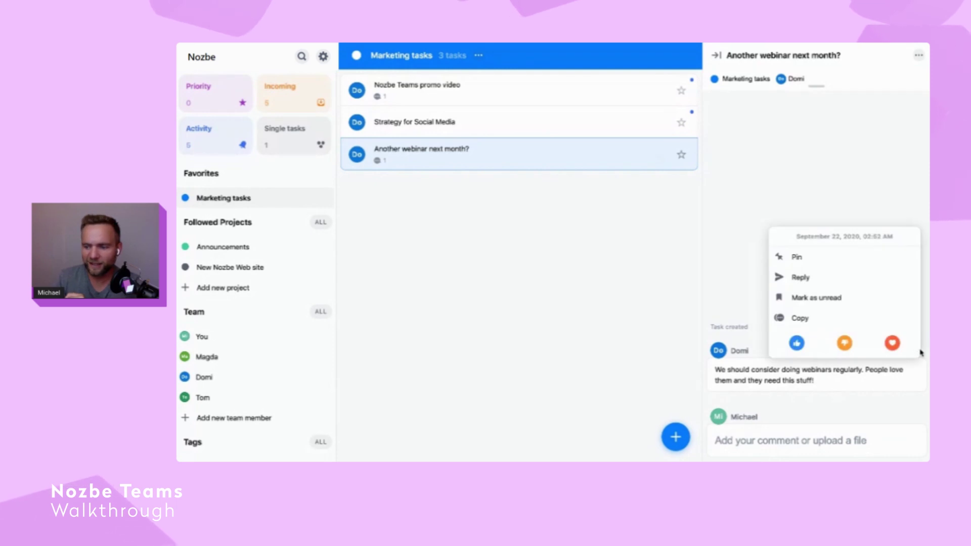
click(798, 343)
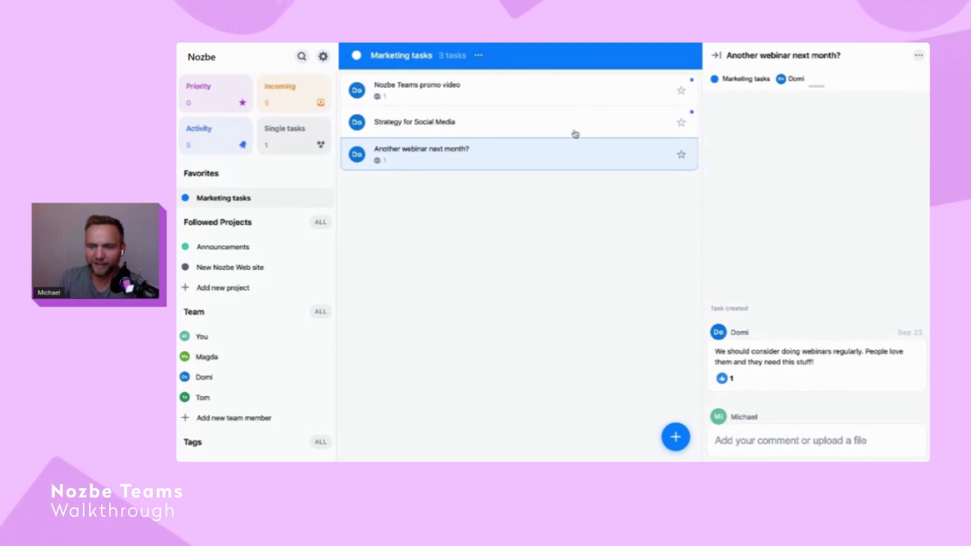
Read the tasks "Strategy for Social Media" and "Nozbe Teams promo video", and open the YouTube link in the forwarded message
click(512, 130)
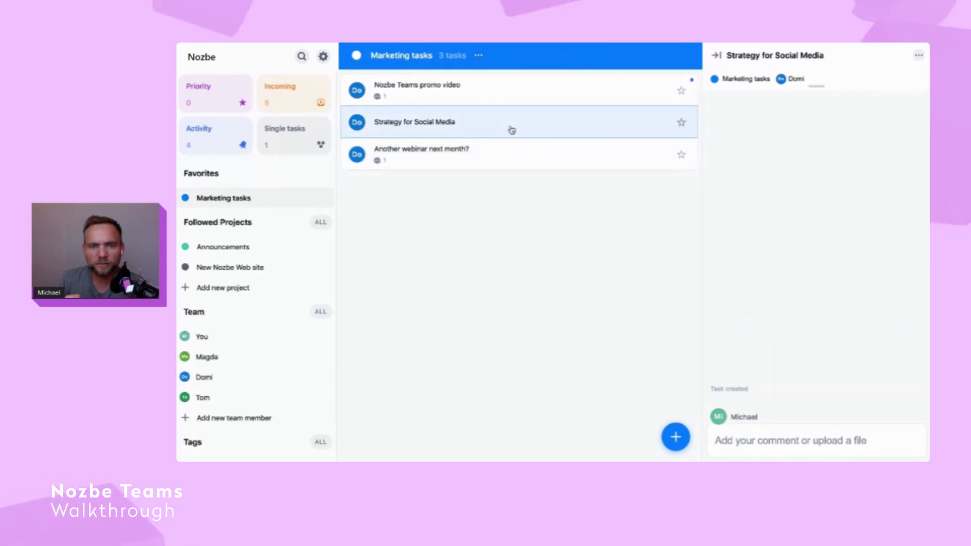
click(500, 97)
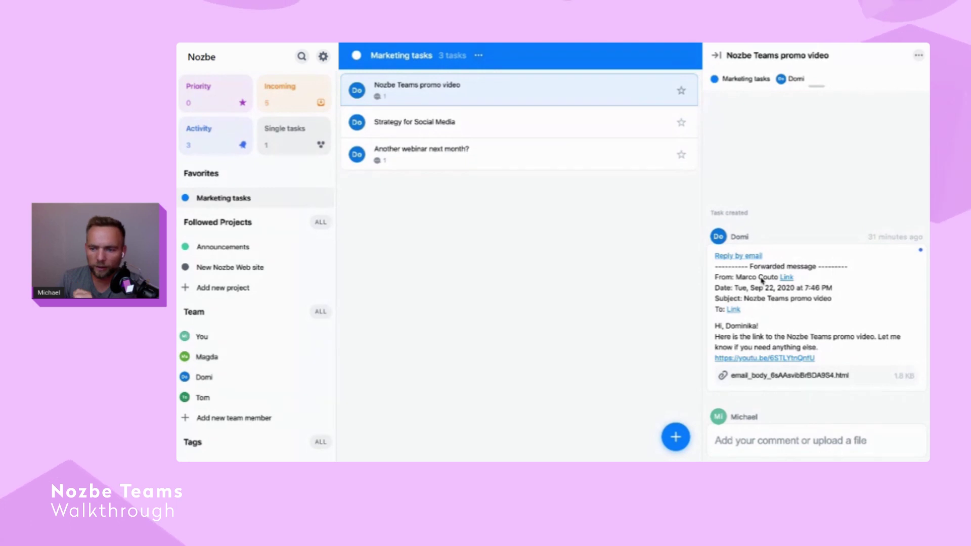
click(759, 359)
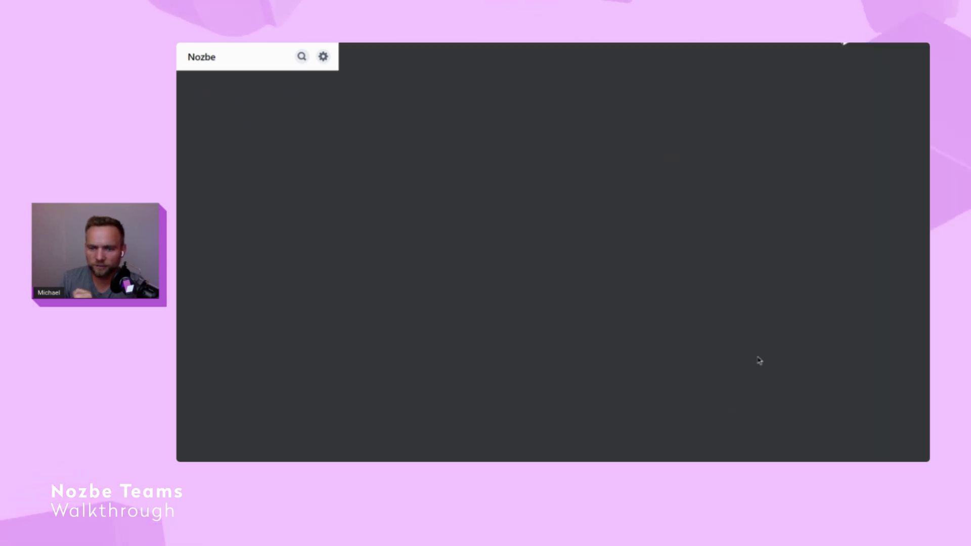
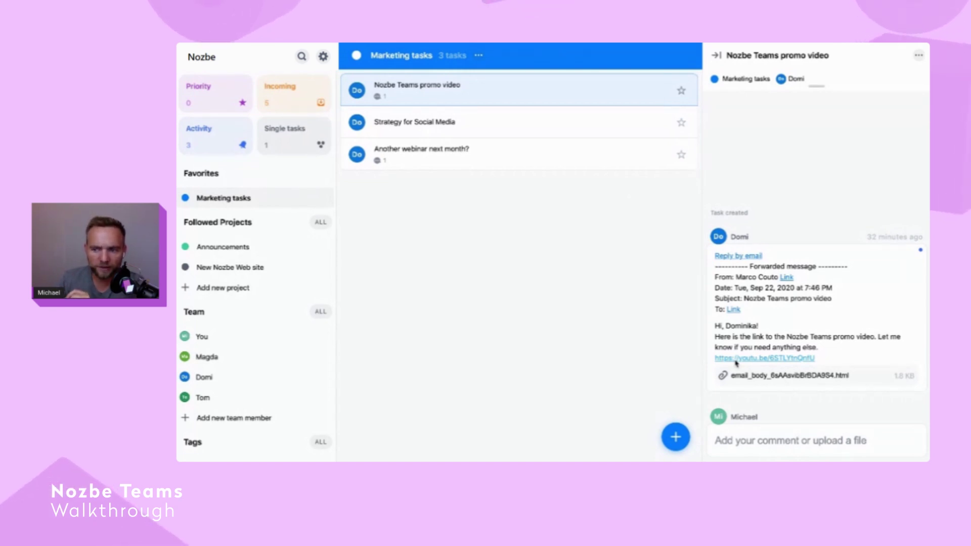
Enable adding tasks via email for the Marketing tasks project and copy its generated email address
click(480, 56)
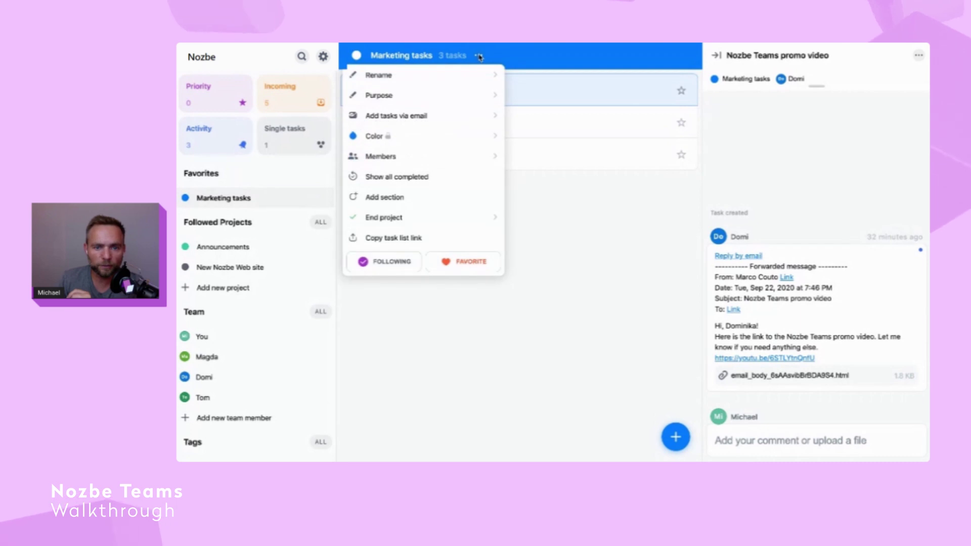
click(426, 115)
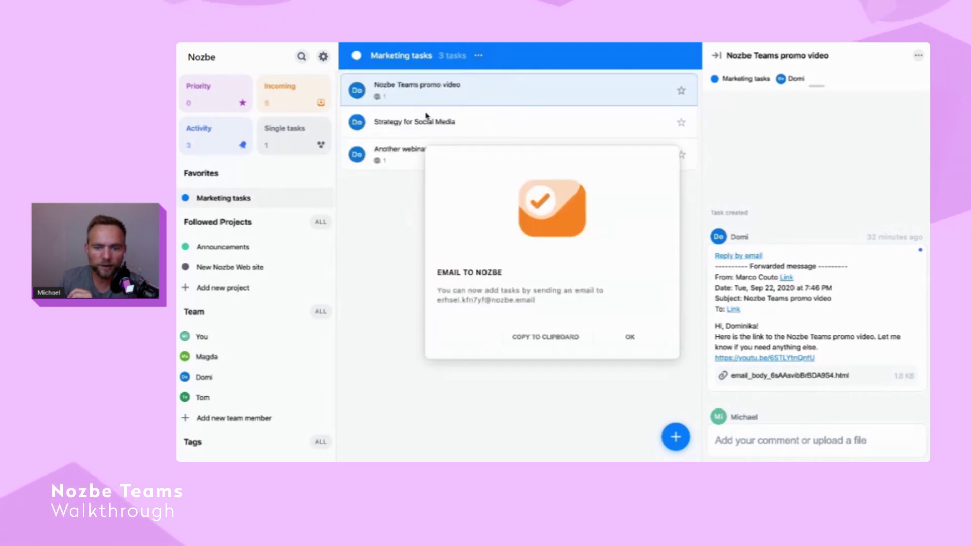
click(537, 340)
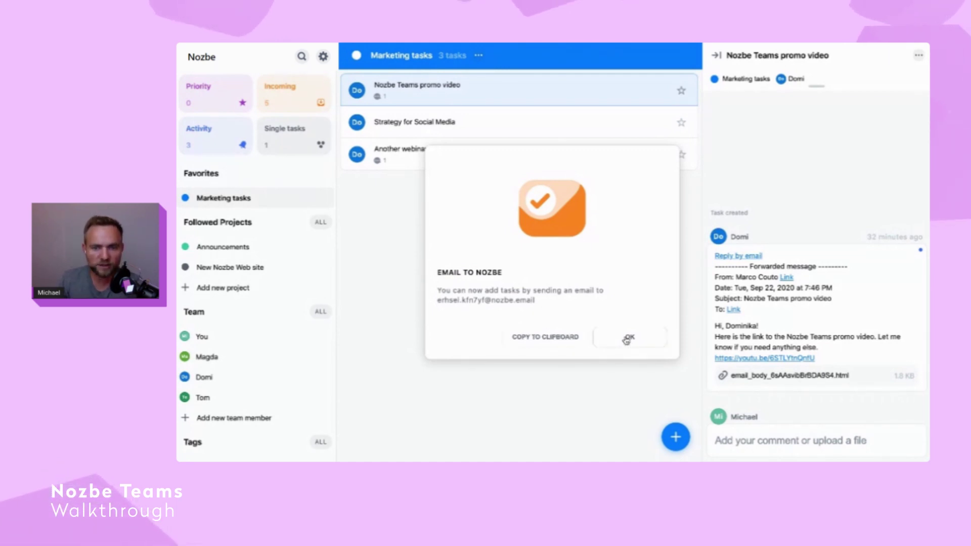
click(628, 339)
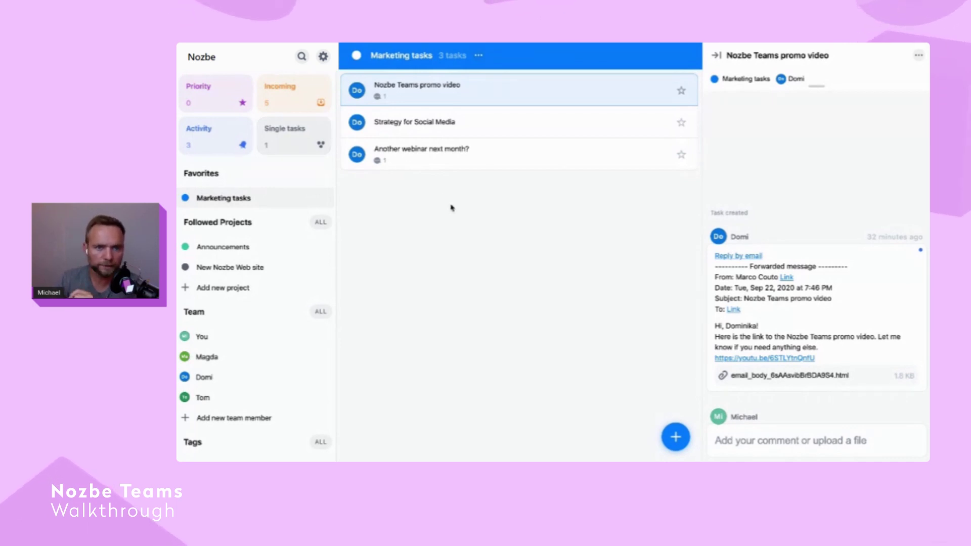
View the account-wide options for adding tasks via email and close them again
click(323, 56)
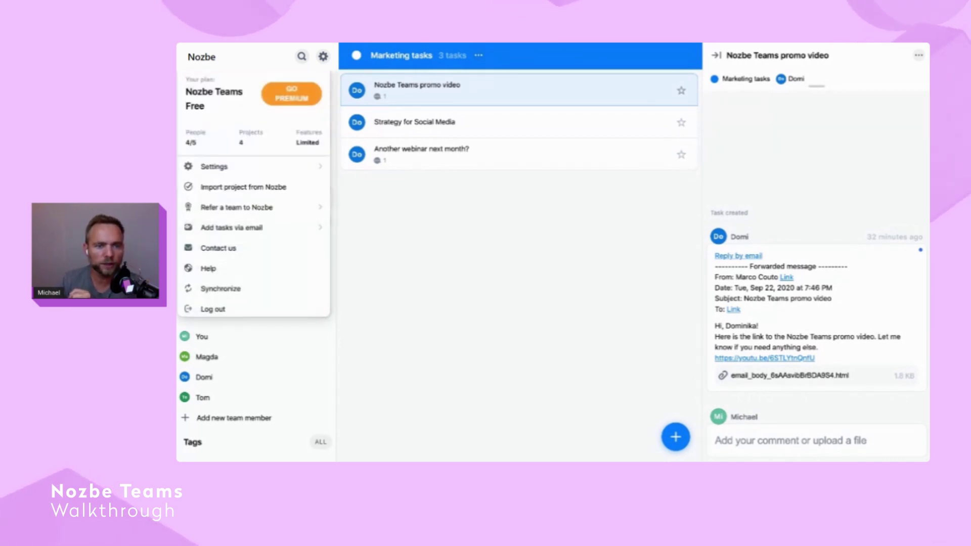
click(263, 228)
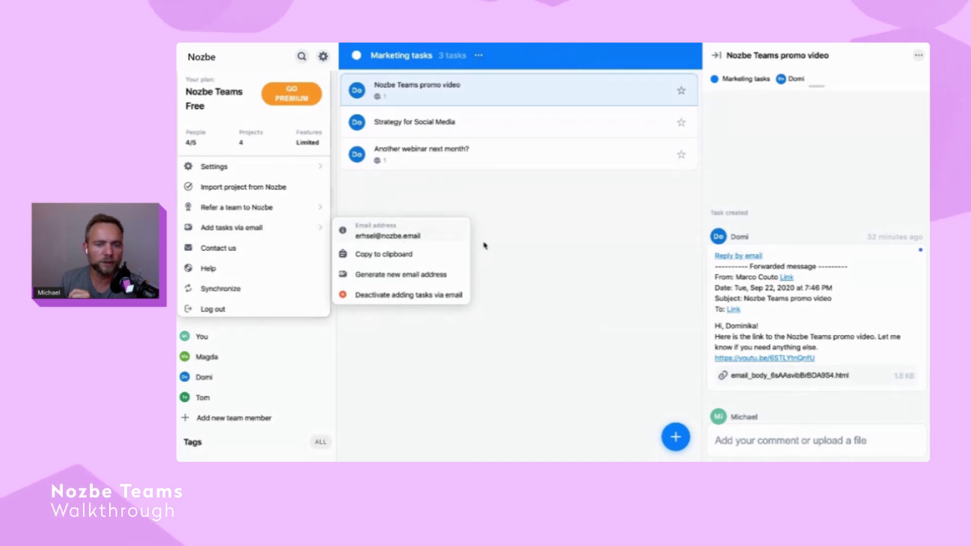
click(540, 248)
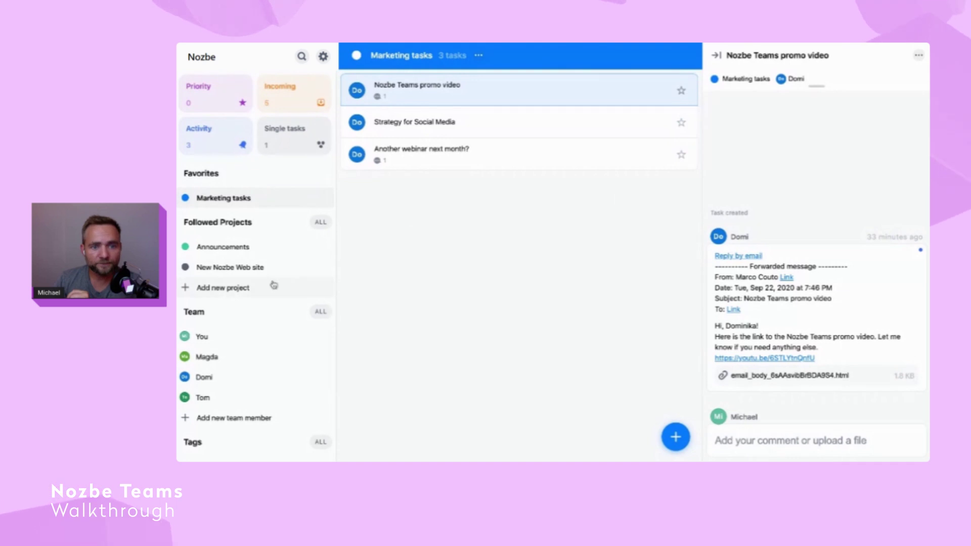
Mark the unread Activity of the Announcements and New Nozbe Web site projects as read
click(224, 135)
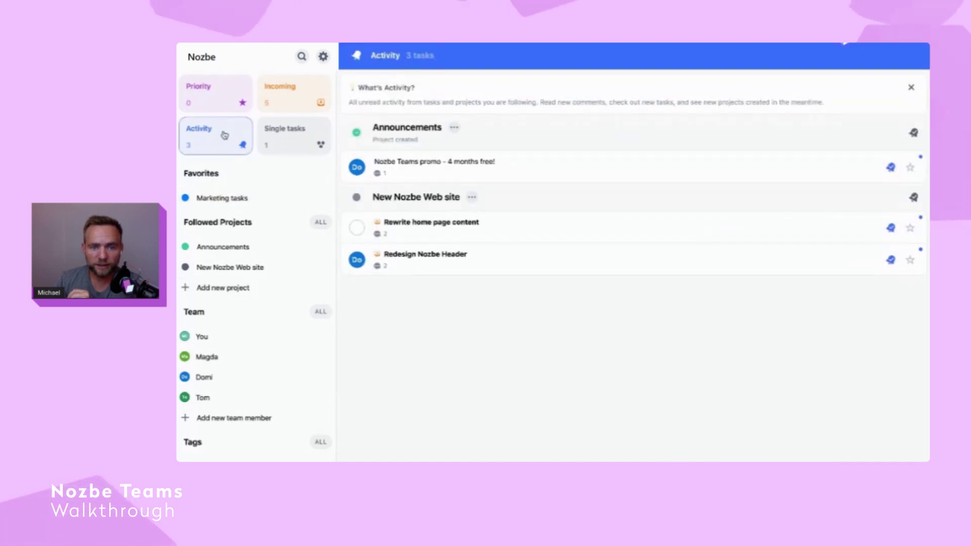
click(903, 133)
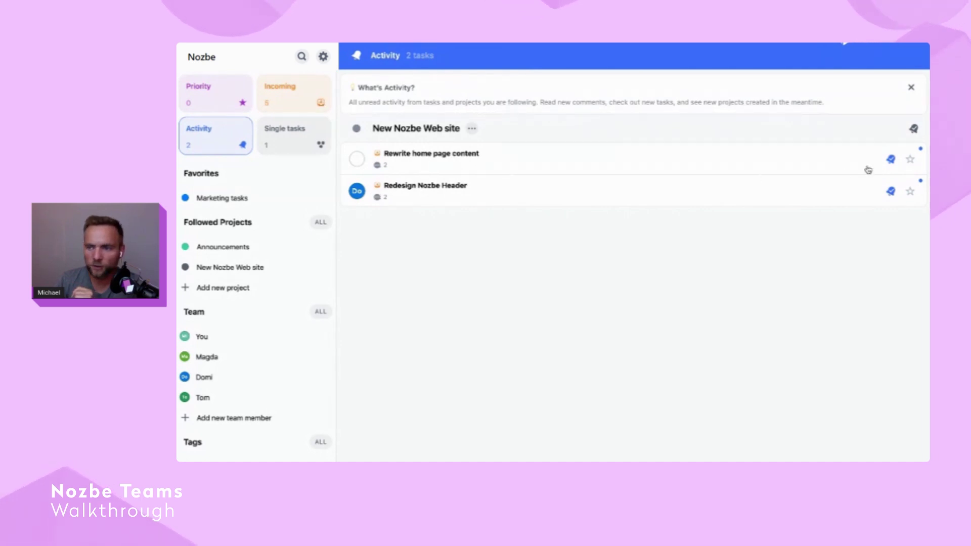
click(908, 130)
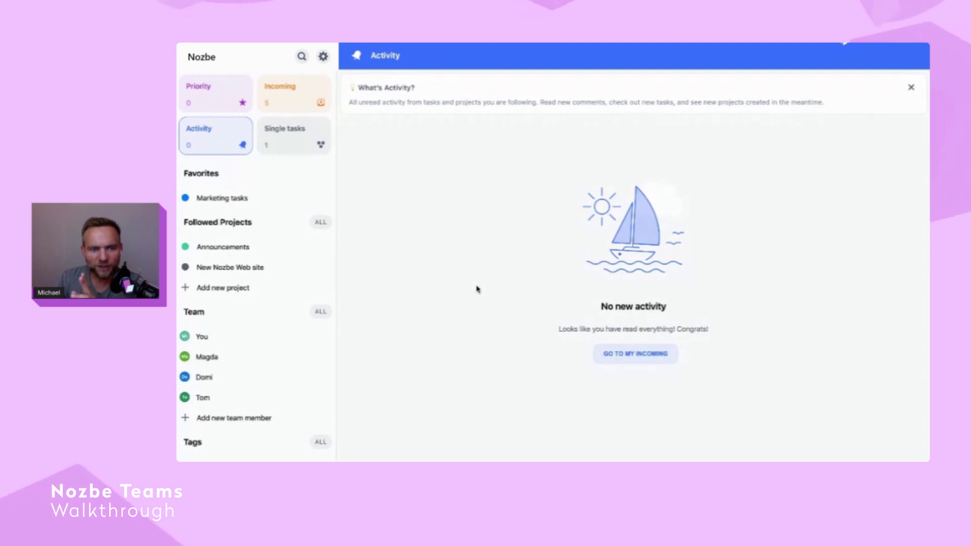
Add a task "Marketing Meeting" to the Marketing tasks project, due September 30, 2020 and repeating every week
click(228, 200)
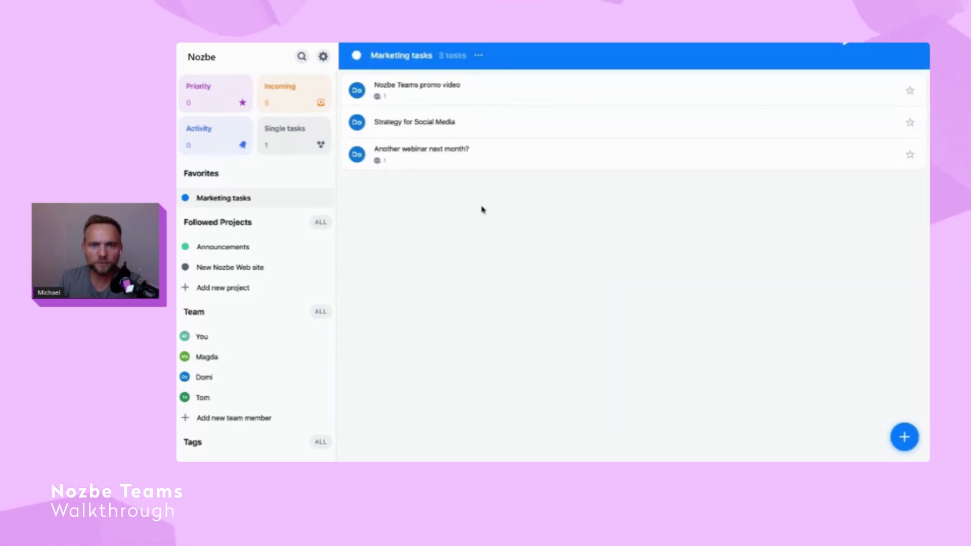
click(905, 437)
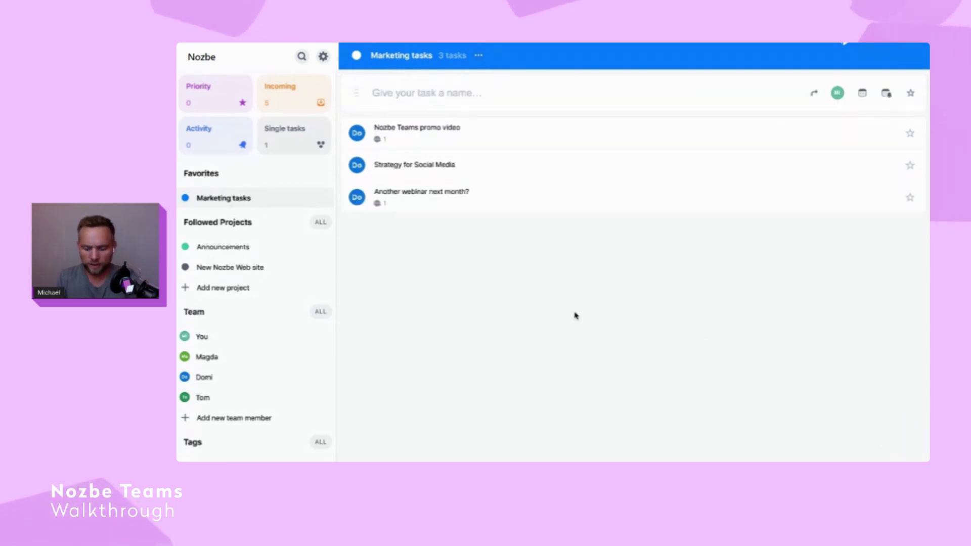
text(Marketing Meeting)
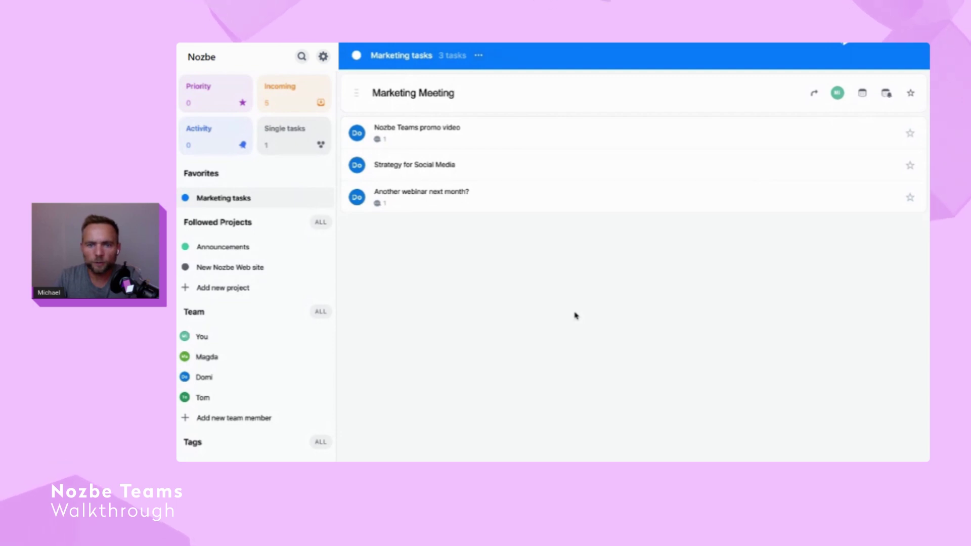
click(865, 95)
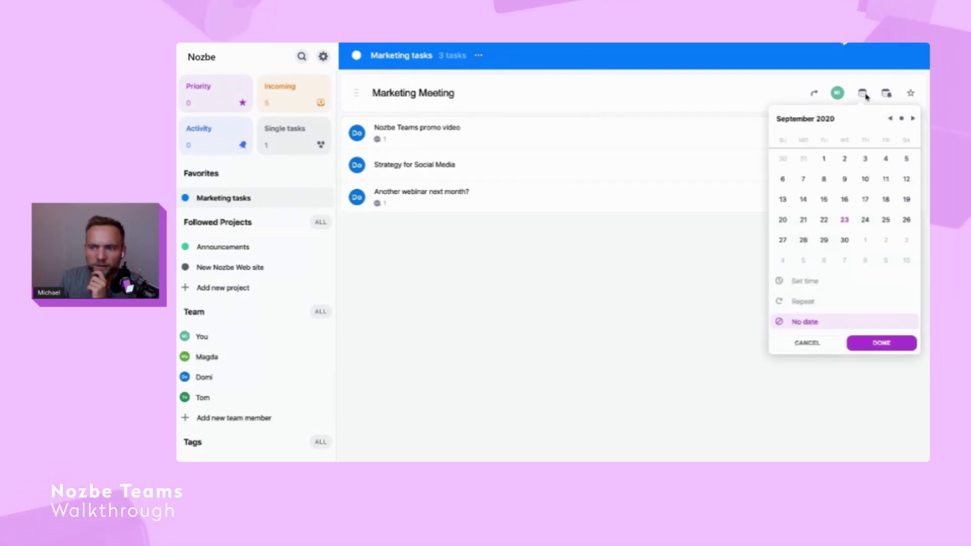
click(842, 241)
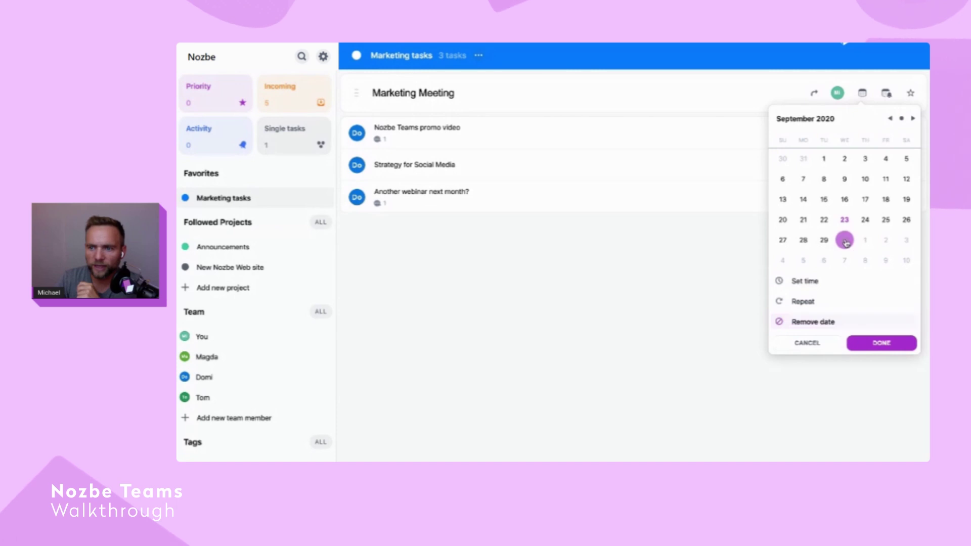
click(820, 304)
click(820, 364)
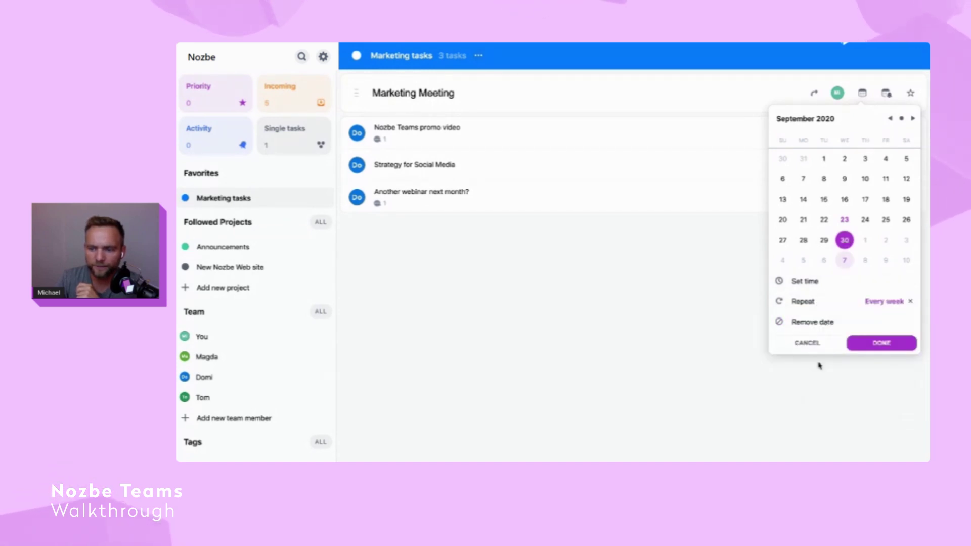
click(882, 344)
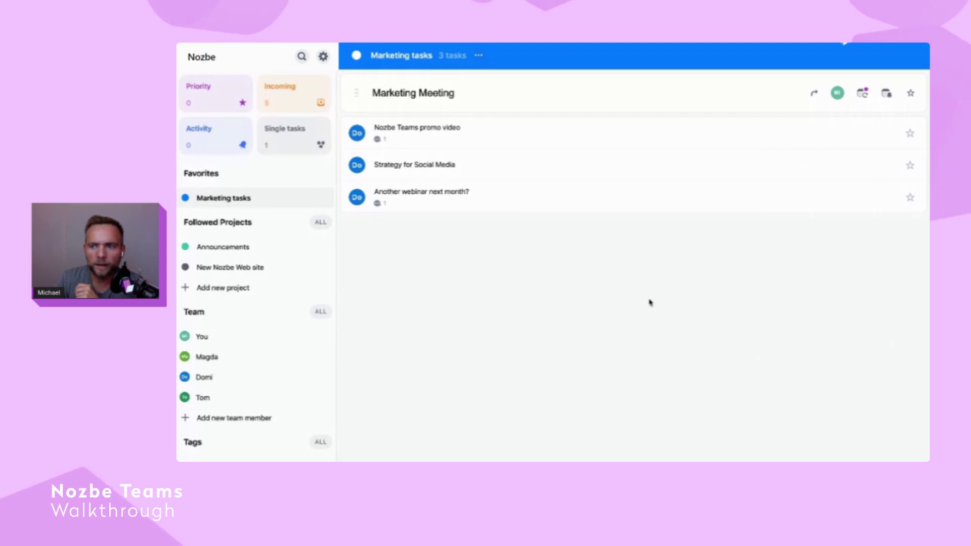
key(Return)
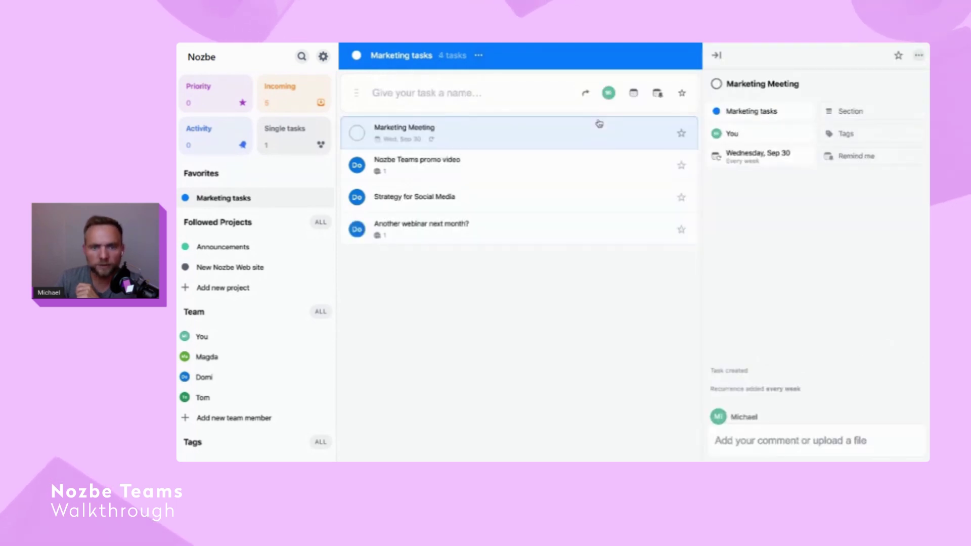
Look over the responsible-person choices and the comment options of the Marketing Meeting task, closing each one
click(756, 133)
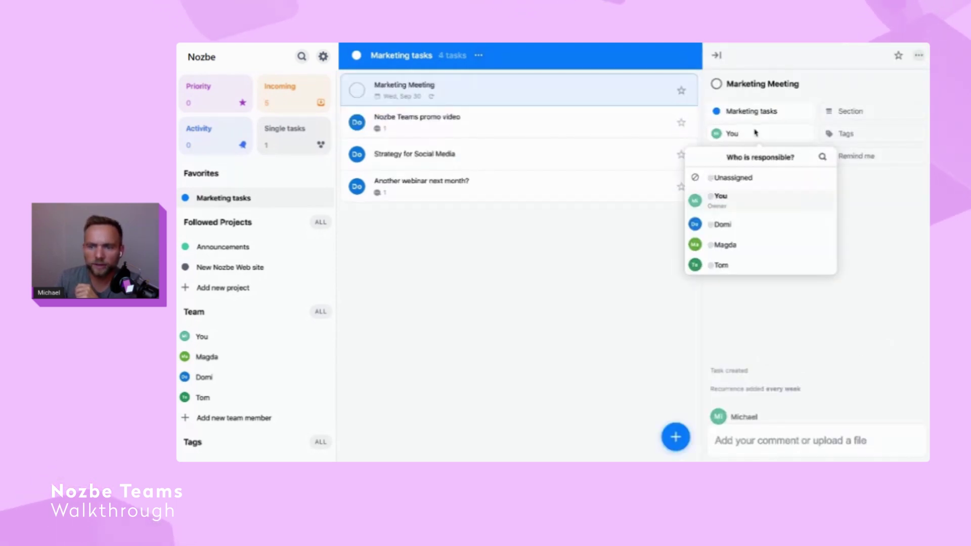
click(735, 177)
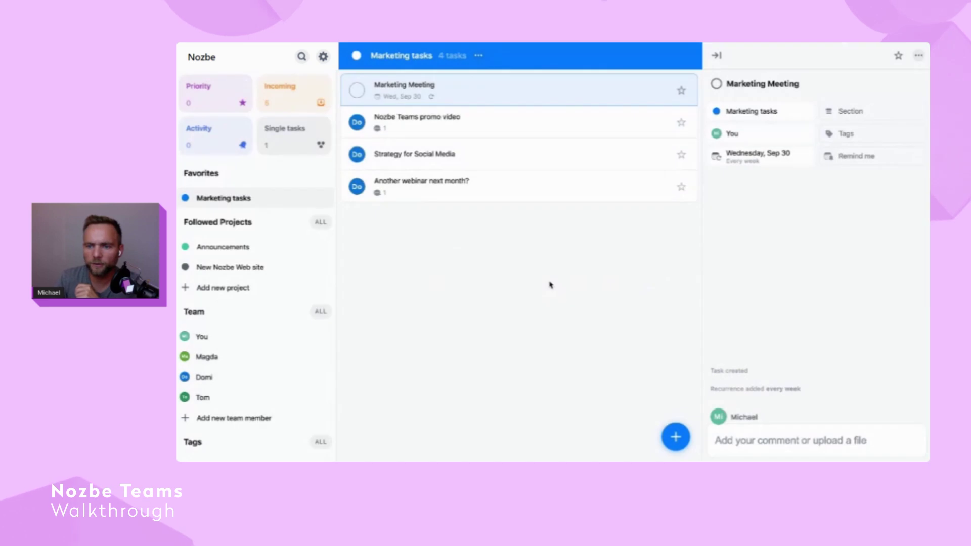
click(550, 286)
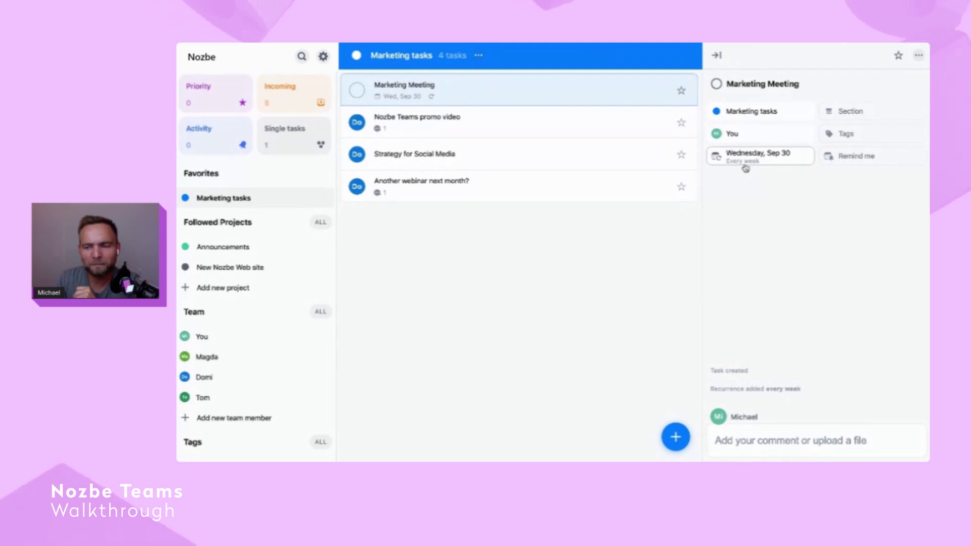
click(745, 440)
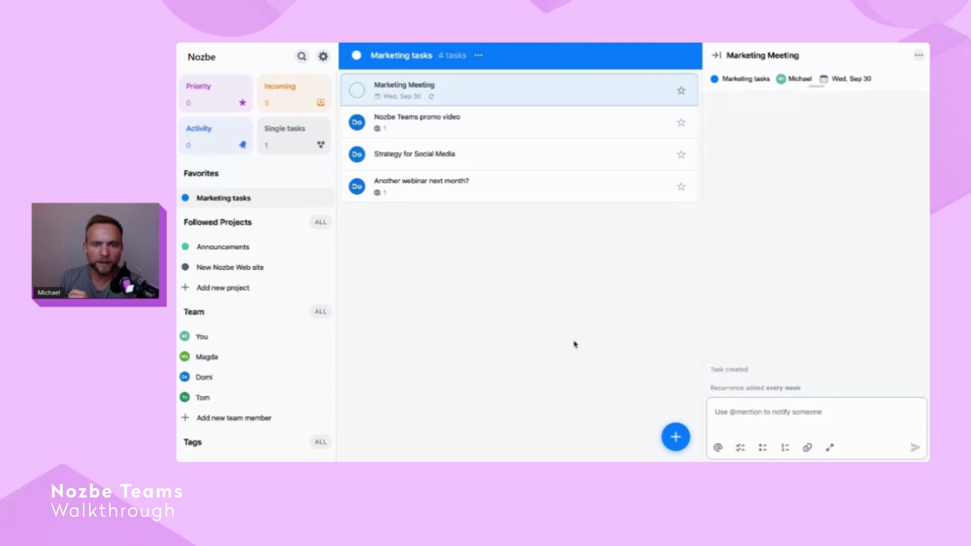
click(757, 425)
click(921, 404)
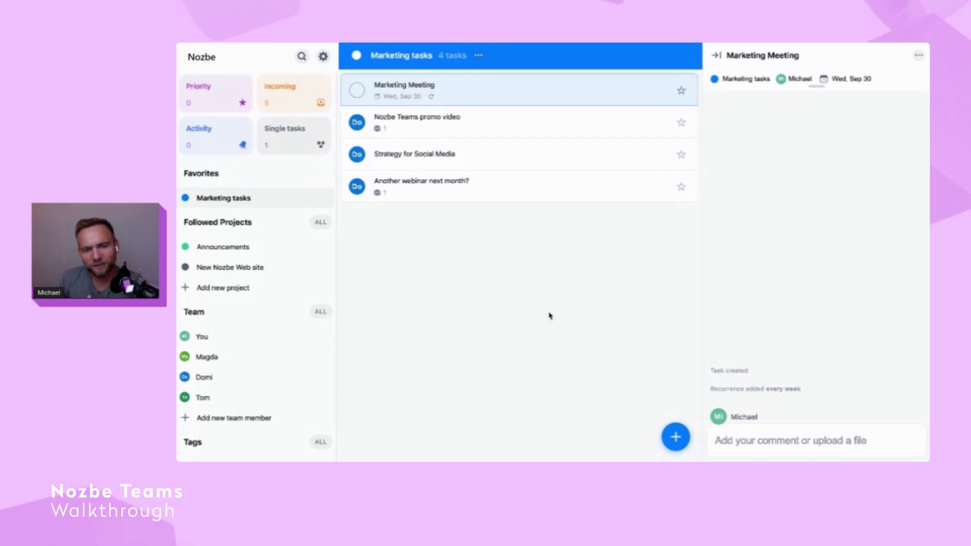
Add a section named "Meeting Agenda" to the Marketing tasks project
click(480, 56)
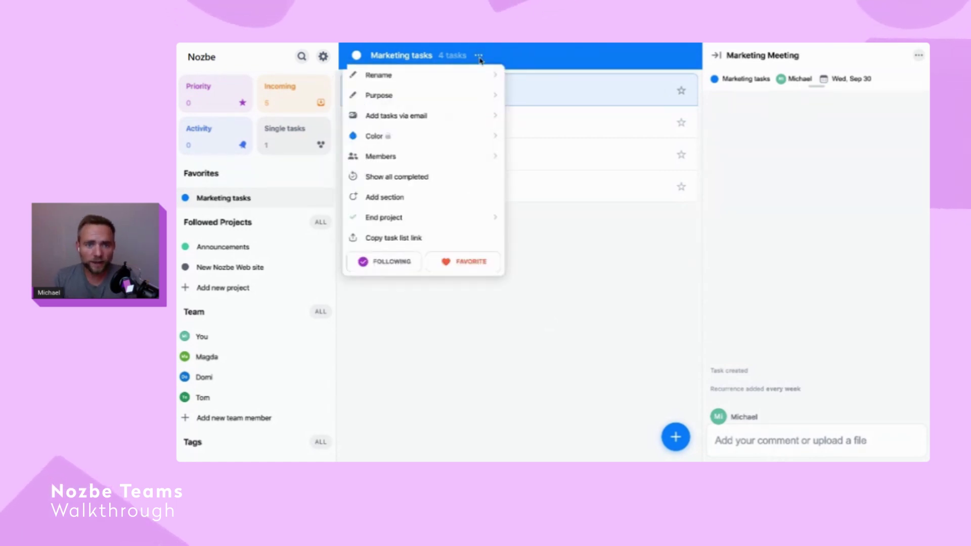
click(429, 198)
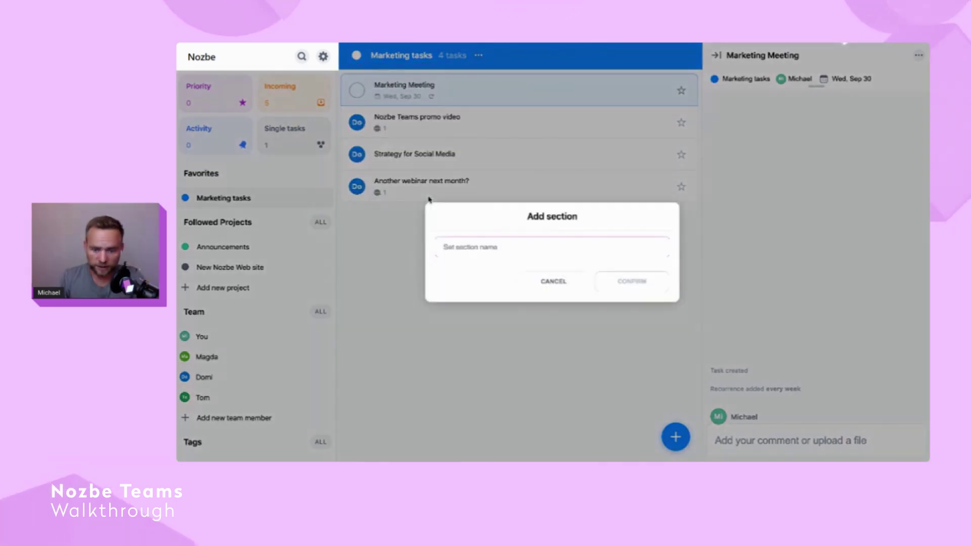
text(Meeting Agenda)
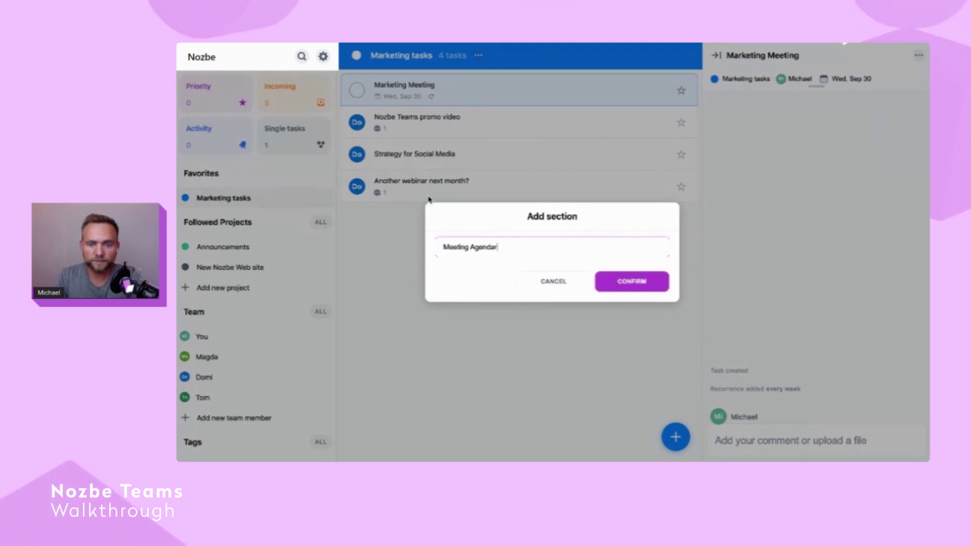
click(627, 284)
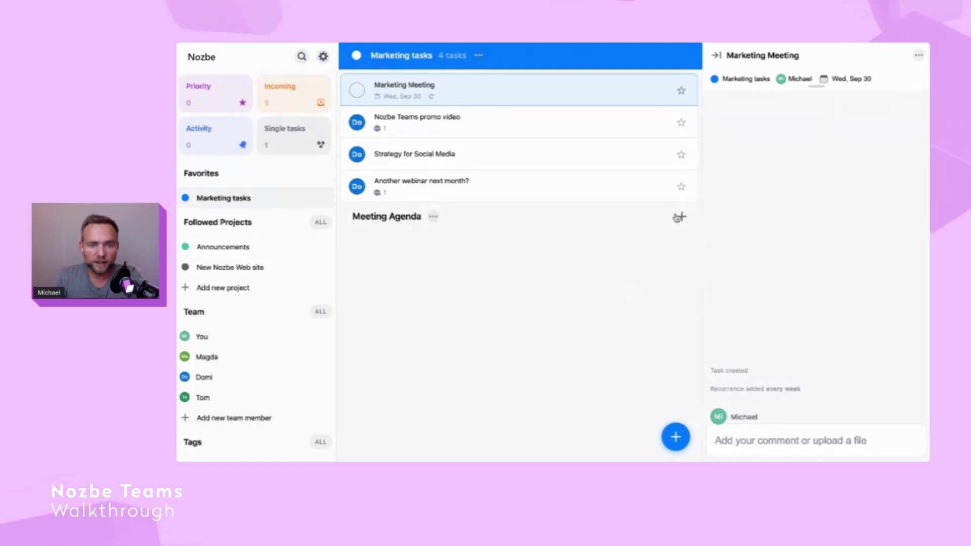
Add a task "Lessons learned from this webinar!" to the Meeting Agenda section
click(681, 216)
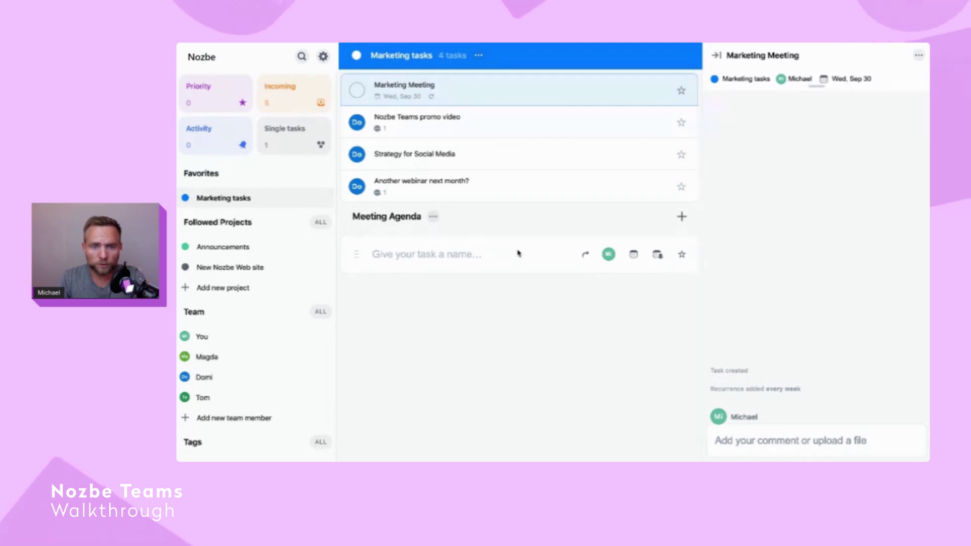
text(Les)
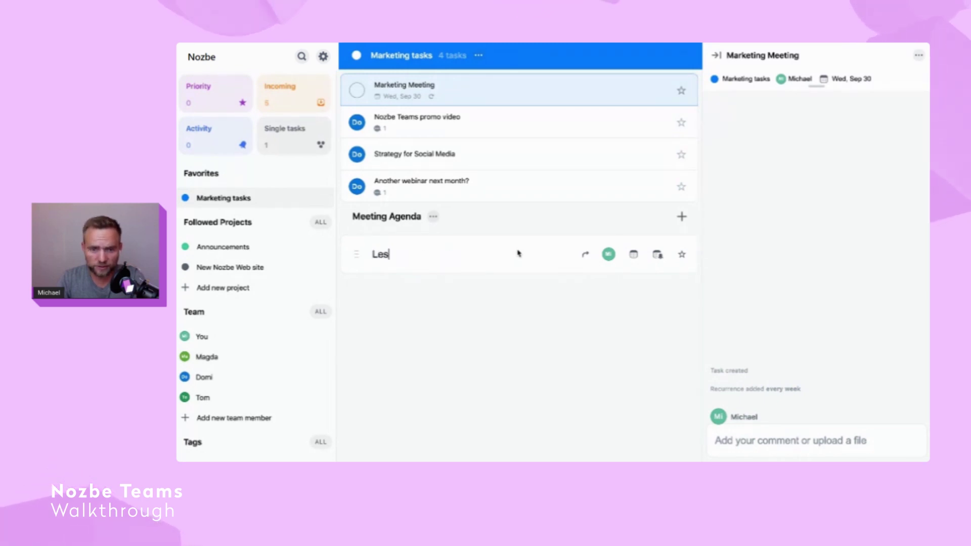
text(sons learne)
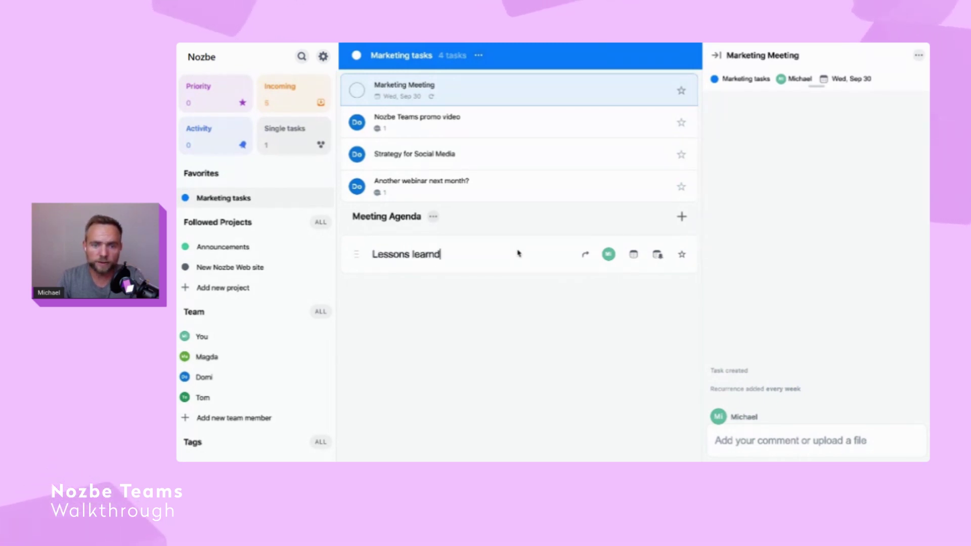
text(d from this webinar)
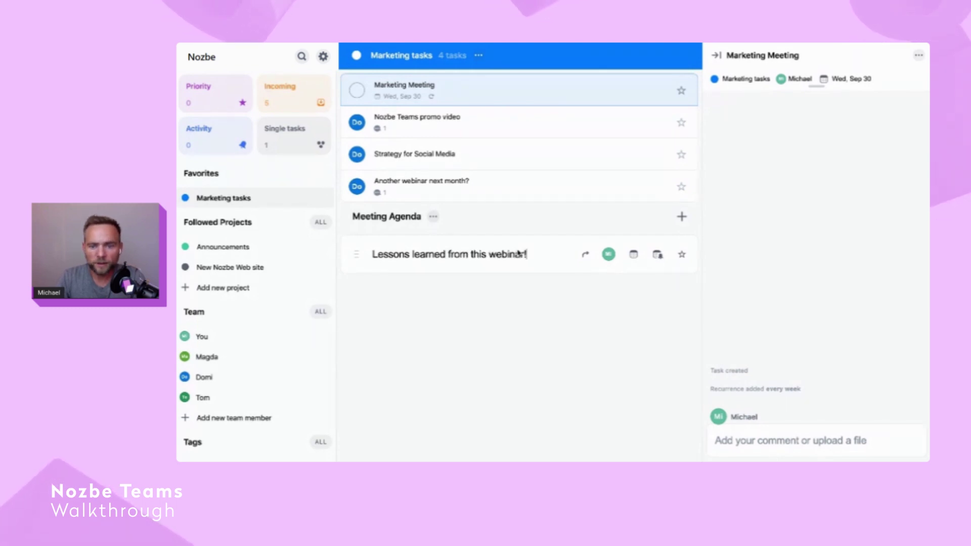
key(Return)
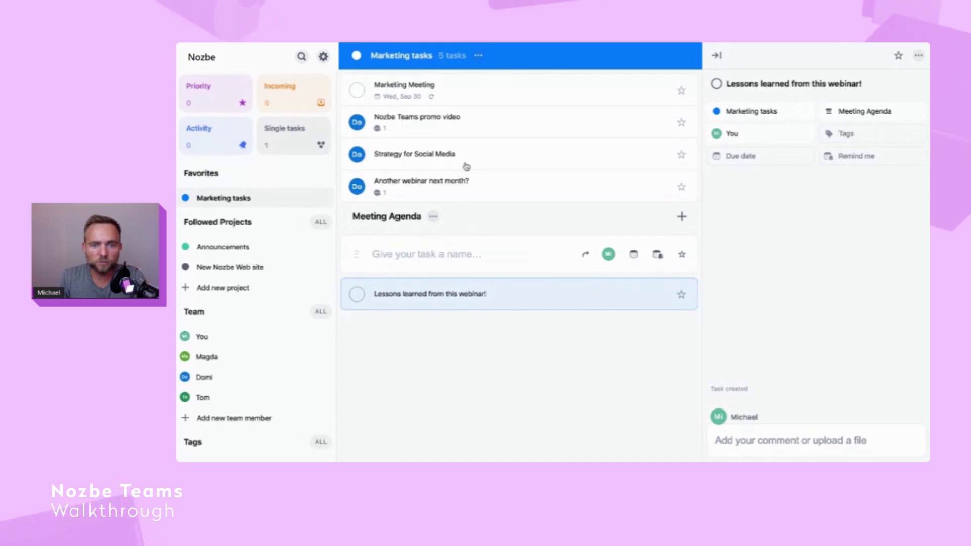
key(Escape)
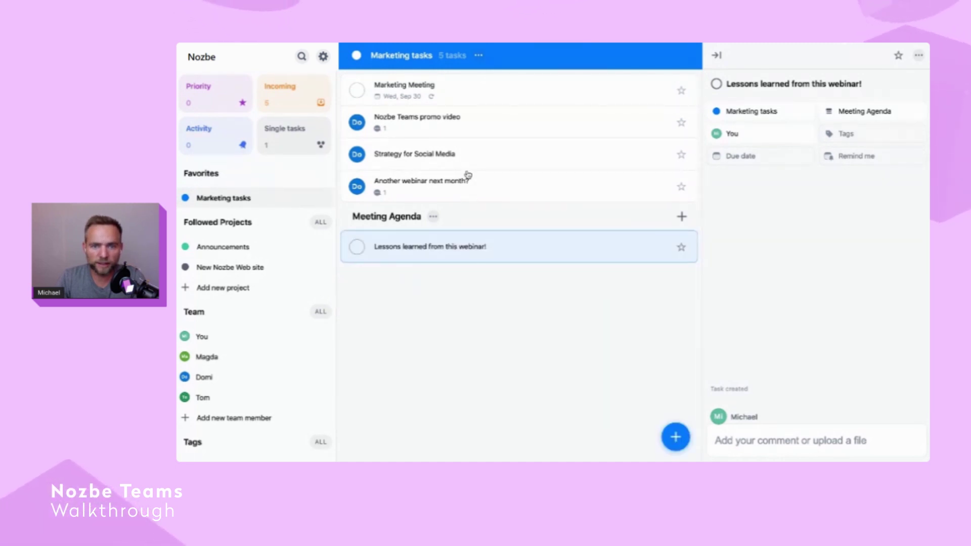
Move the Strategy for Social Media, Another webinar next month? and Nozbe Teams promo video tasks into the Meeting Agenda section
drag(472, 167, 465, 250)
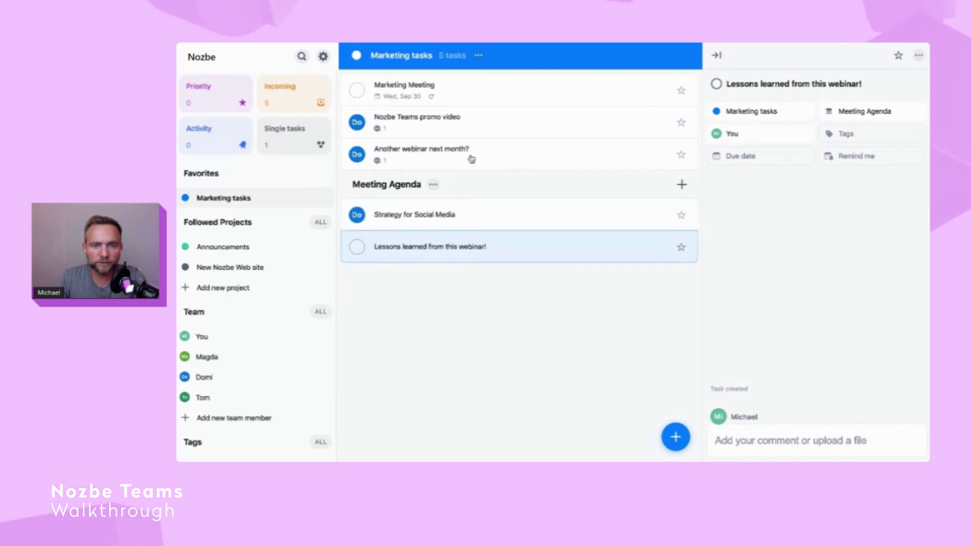
drag(471, 157, 464, 220)
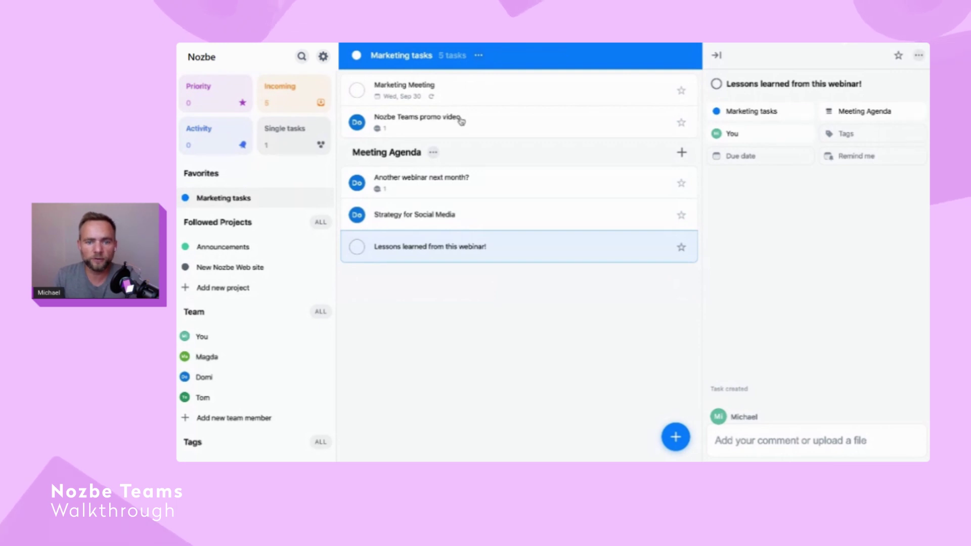
drag(464, 123, 458, 185)
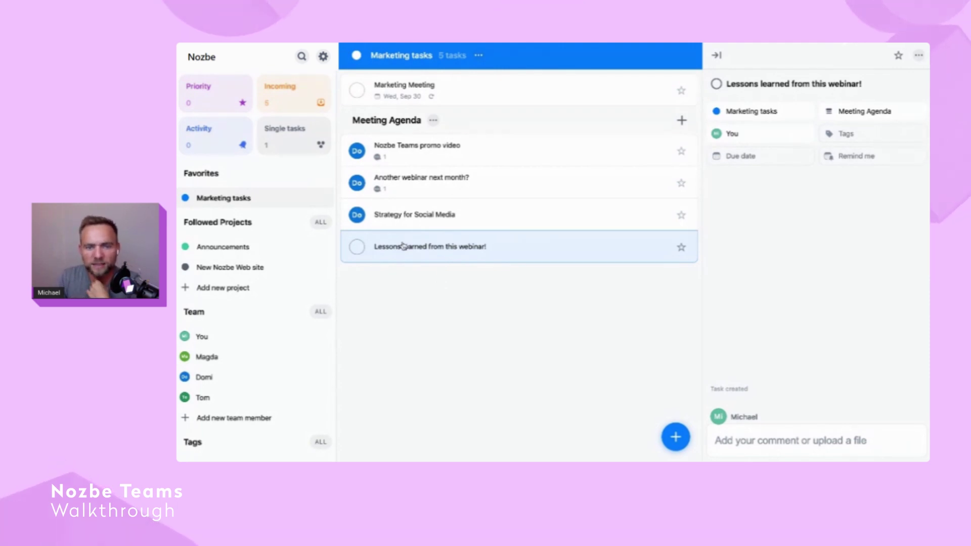
Look through the details of each Meeting Agenda task and of the Marketing Meeting task
click(462, 160)
click(473, 189)
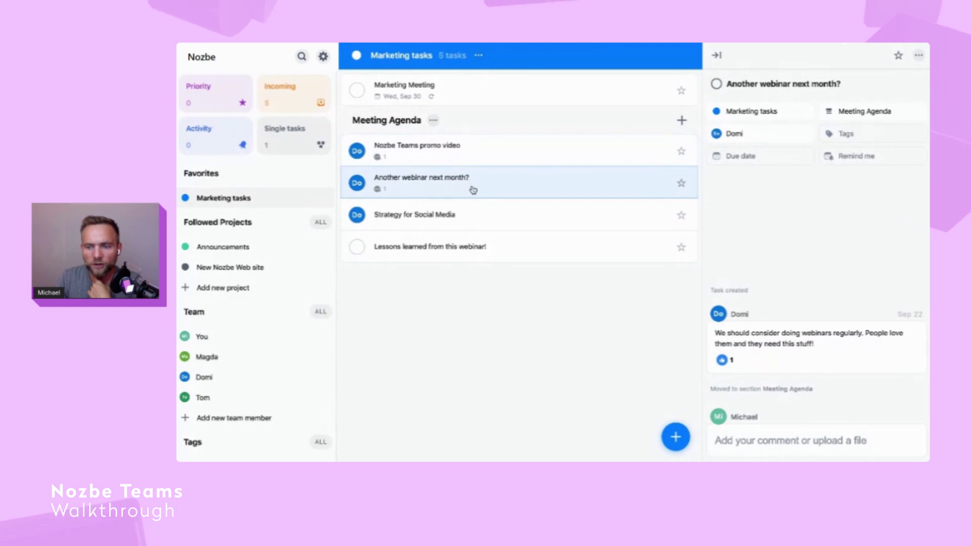
click(476, 213)
click(476, 251)
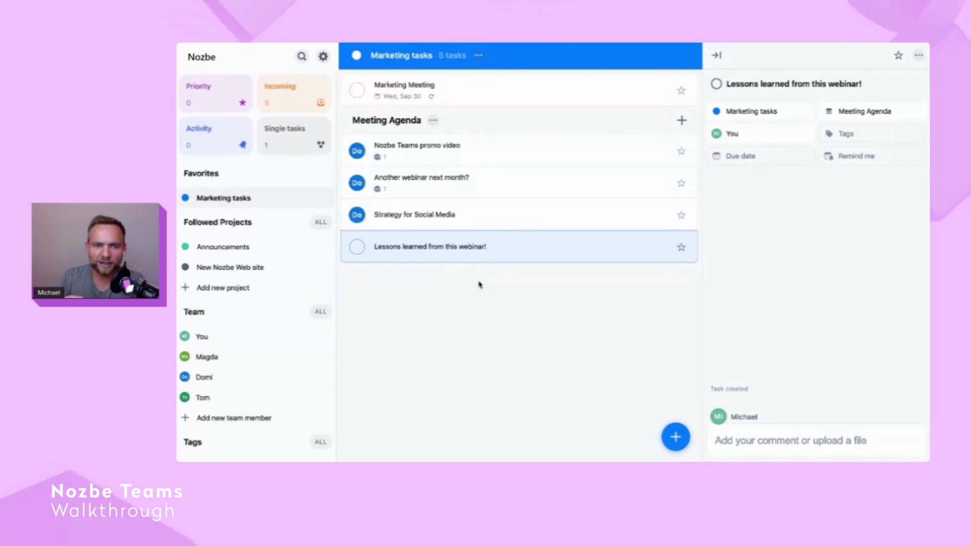
click(469, 84)
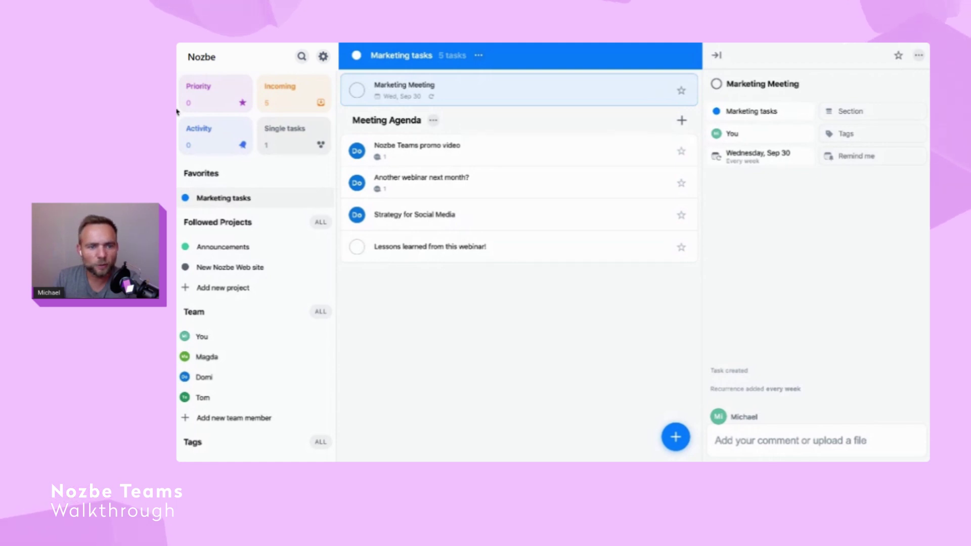
Star the Incoming tasks "Start preparing a virtual Nozbe Reunion" and "Rewrite home page content" as priorities
click(285, 99)
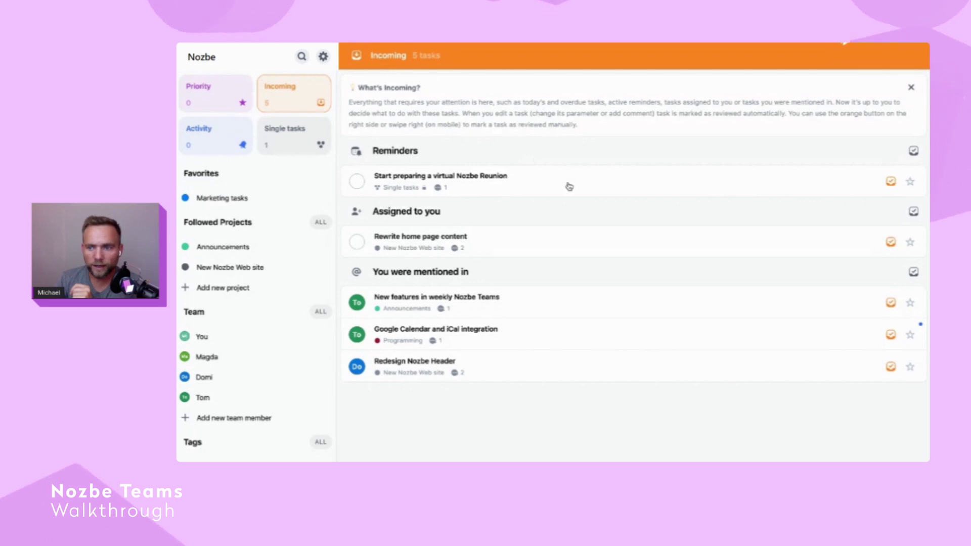
click(911, 183)
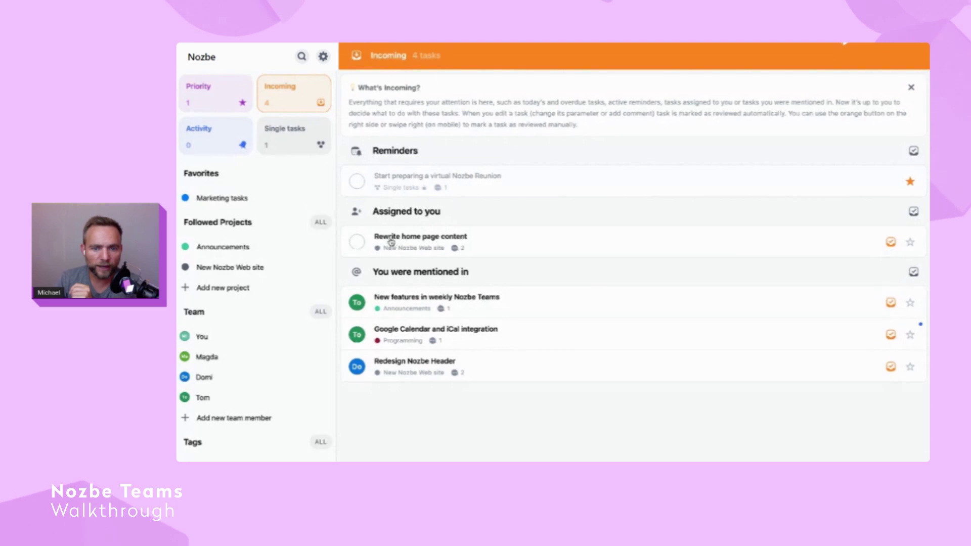
click(559, 244)
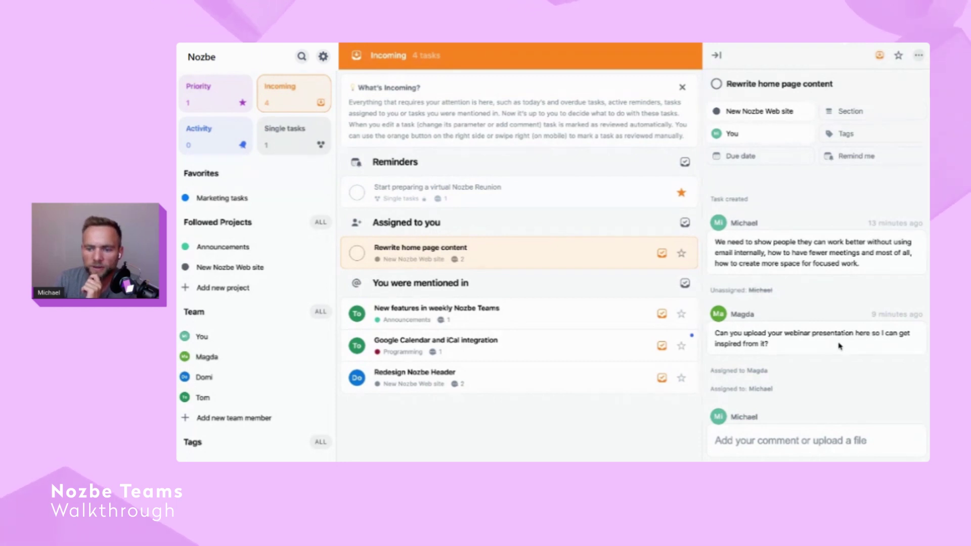
click(682, 252)
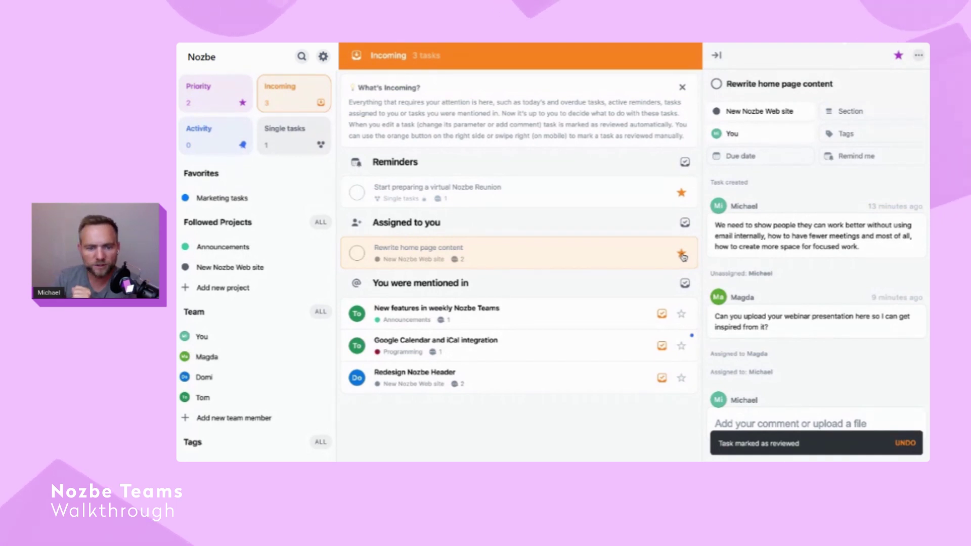
Give a thumbs-up reaction to the comment on the New features in weekly Nozbe Teams task
click(530, 315)
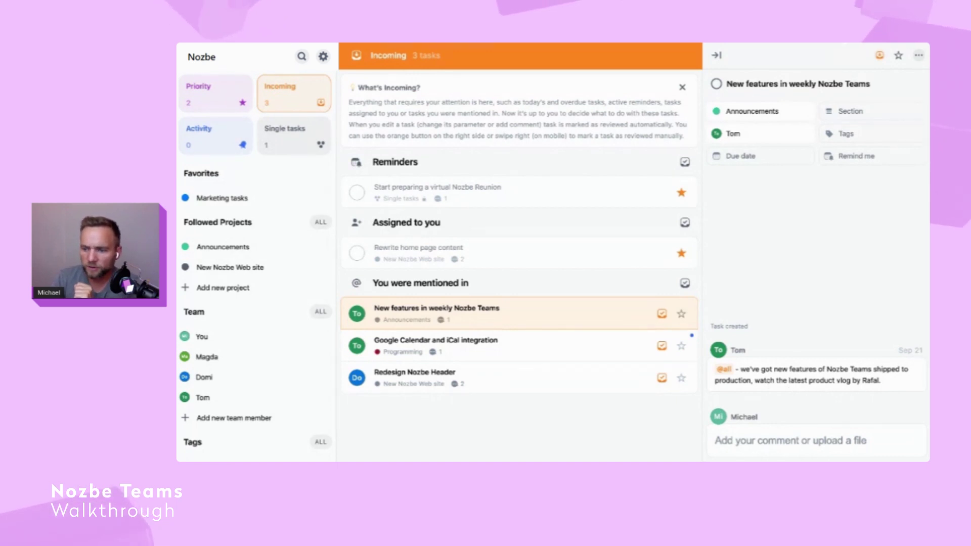
click(904, 363)
click(797, 344)
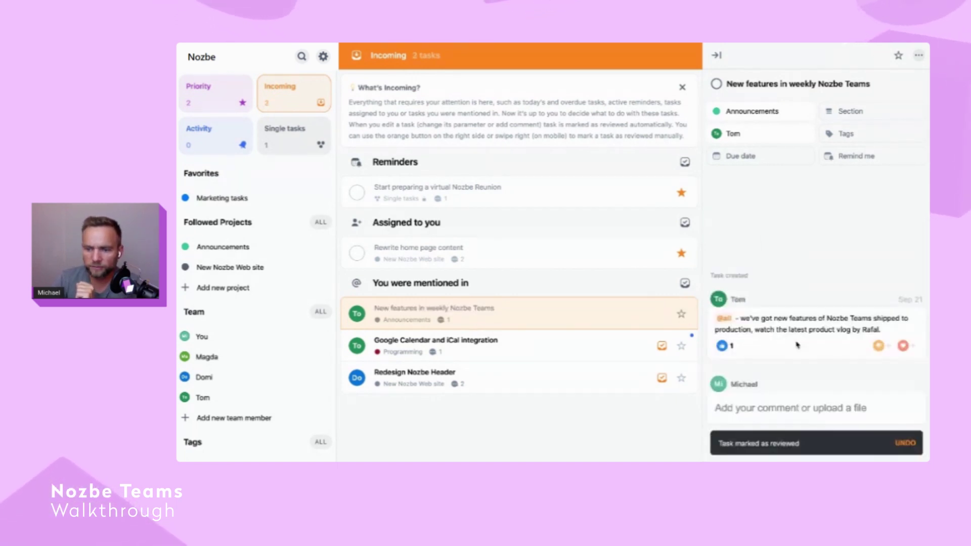
Post the comment "Yeah, let's do it!" on the Google Calendar and iCal integration task
click(506, 356)
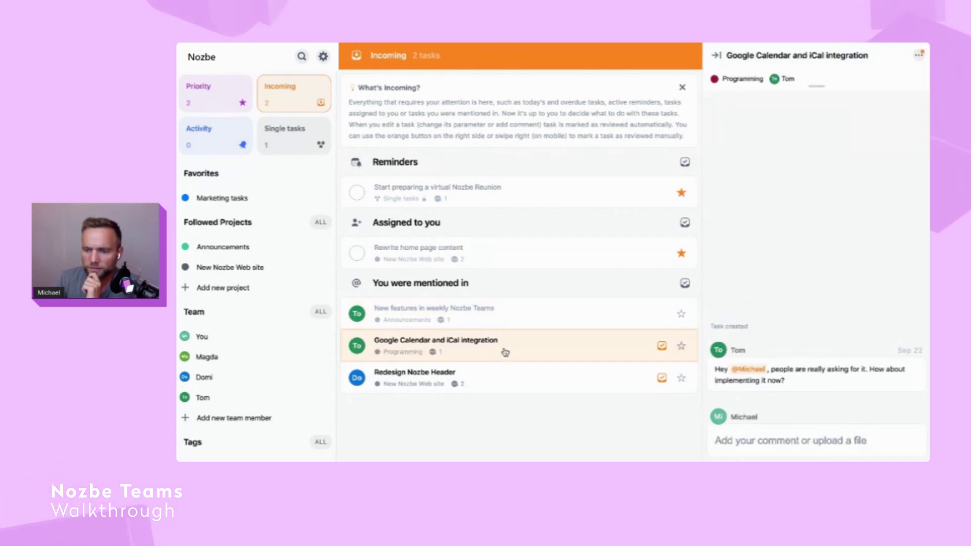
click(747, 435)
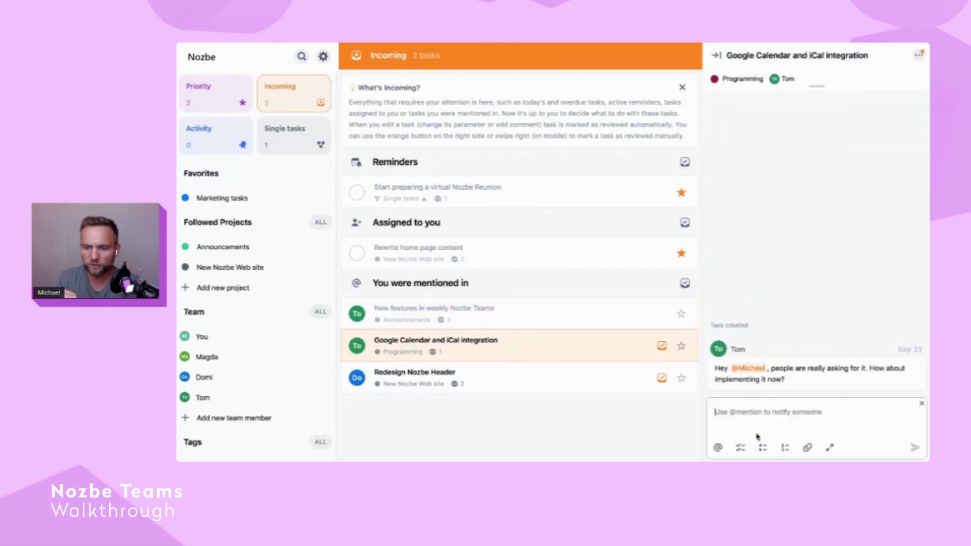
text(Yeah, let's do it!)
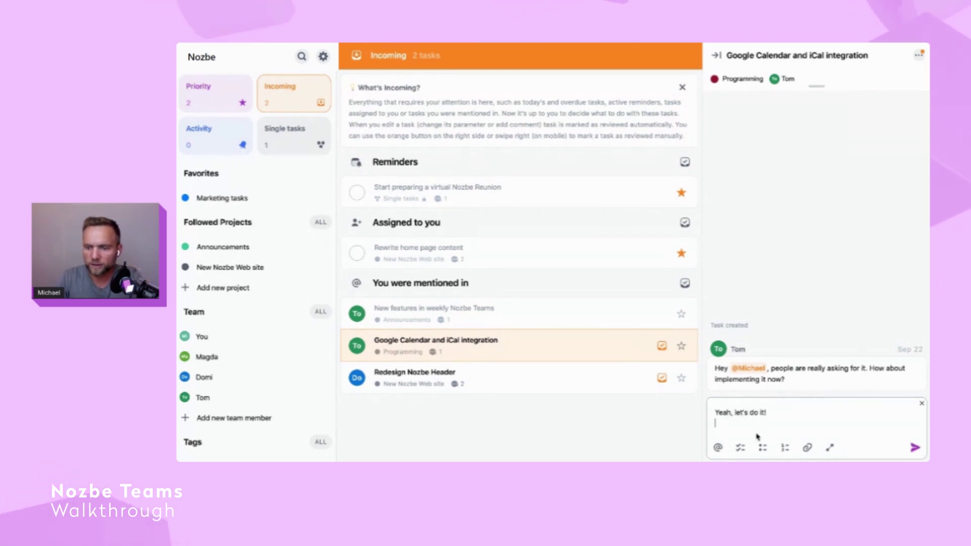
click(915, 447)
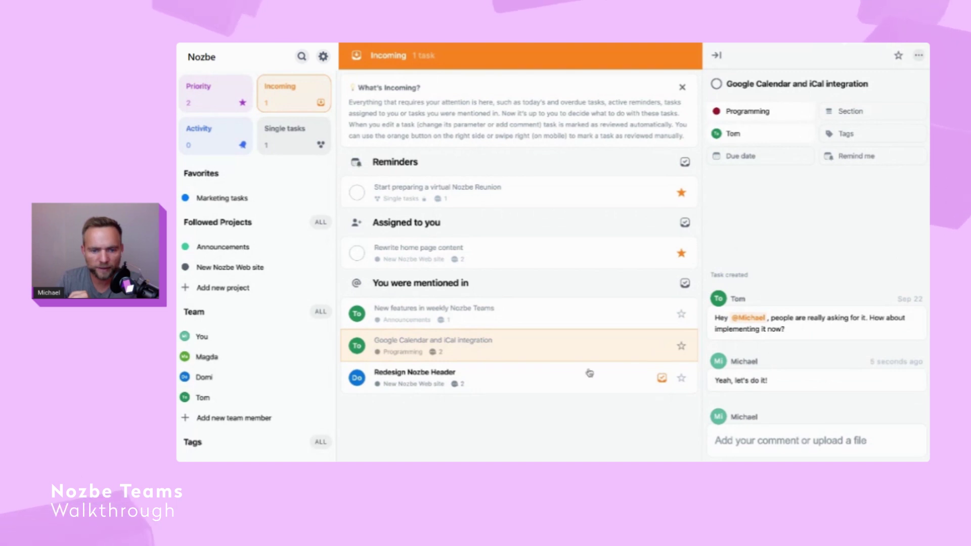
Give a heart reaction to the "Got it. I'm on it!" comment on the Redesign Nozbe Header task and reopen the Incoming view
click(509, 379)
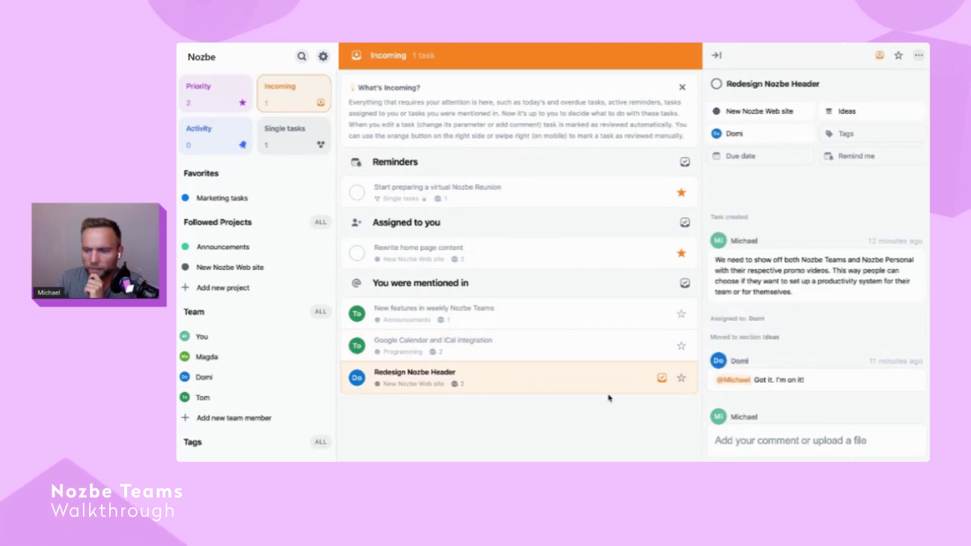
click(918, 363)
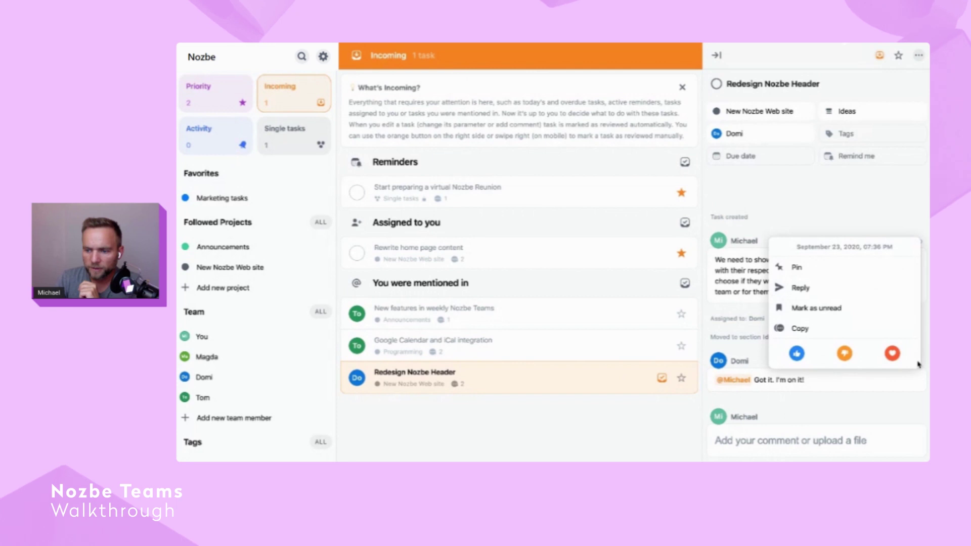
click(892, 353)
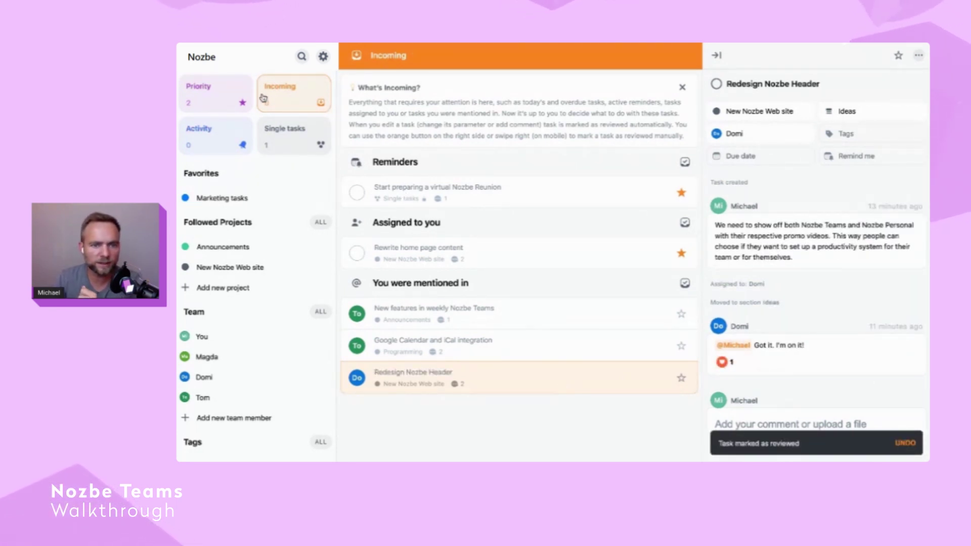
click(286, 128)
click(289, 104)
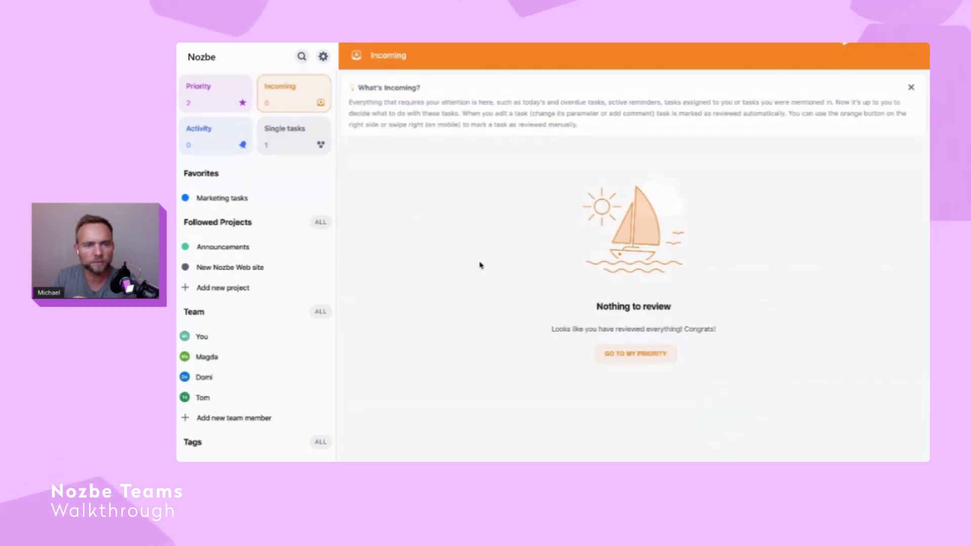
Post the comment "Here you go!" with webinar-back-to-work.pdf attached on the Rewrite home page content task in Priority
click(219, 100)
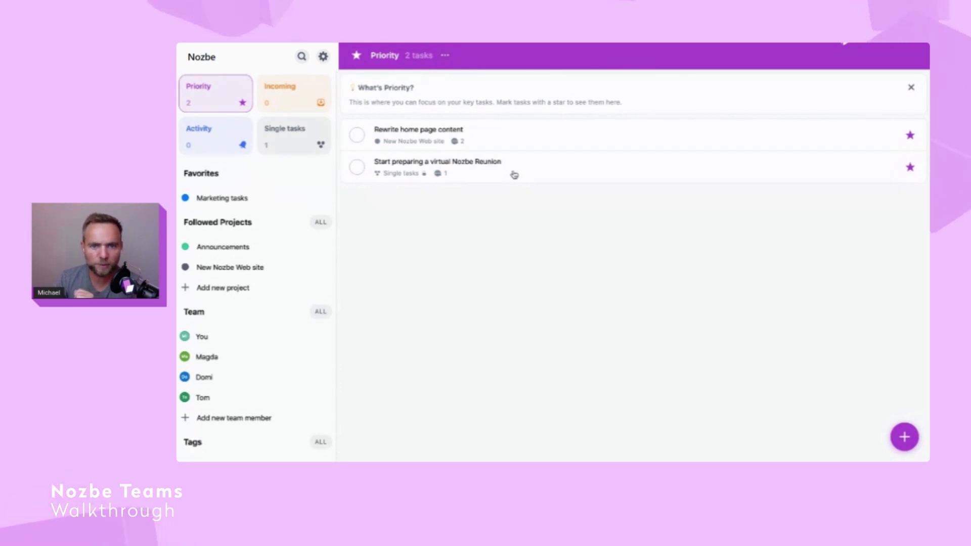
click(501, 135)
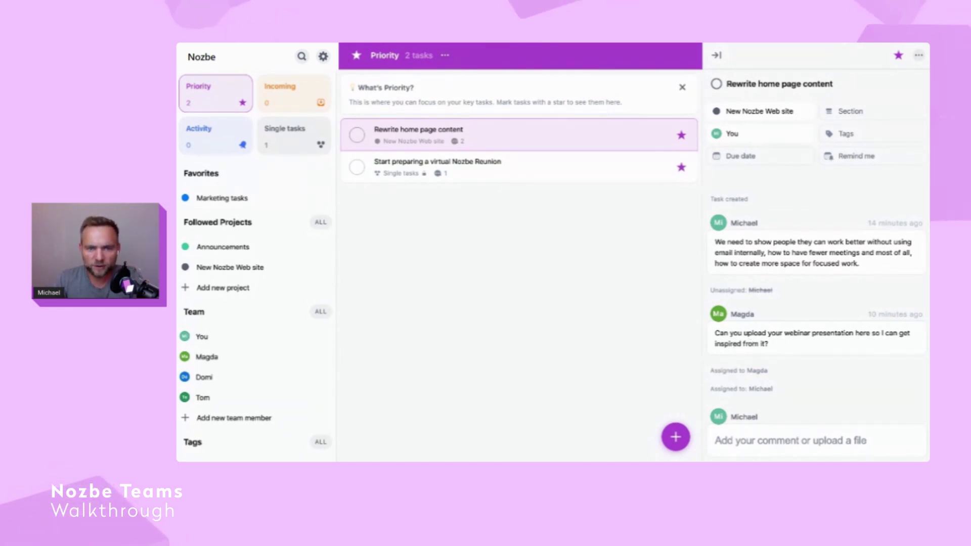
mouse_move(807, 306)
mouse_down()
mouse_move(798, 381)
mouse_move(803, 304)
mouse_up()
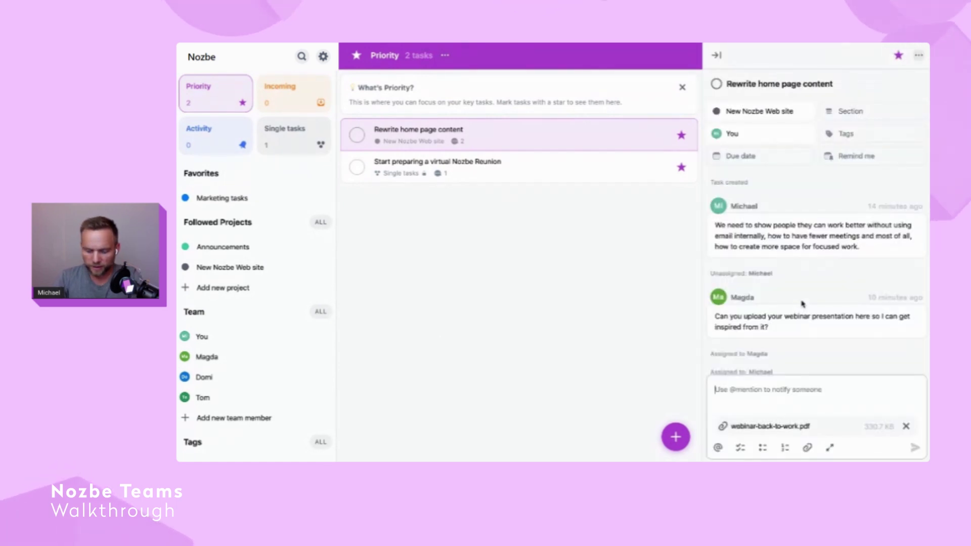
text(Here you)
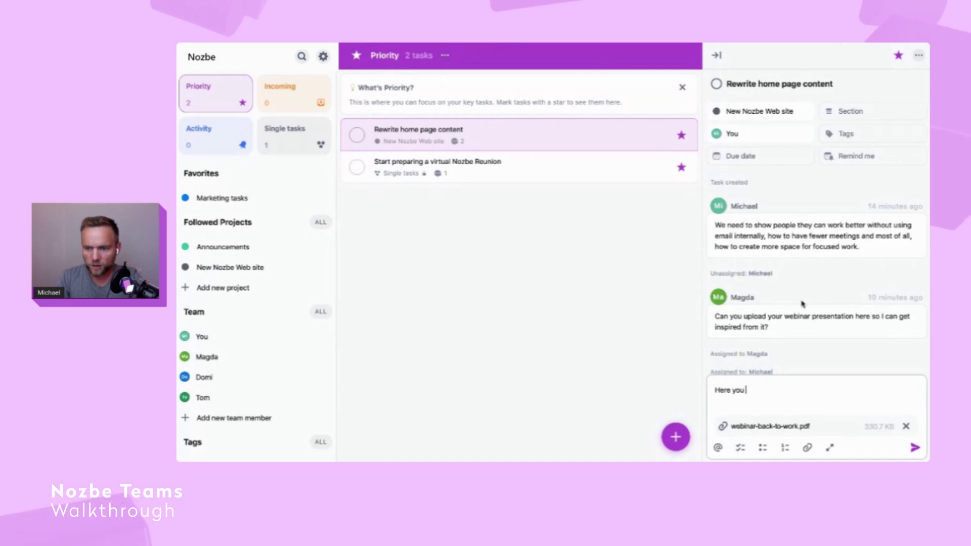
text( go!)
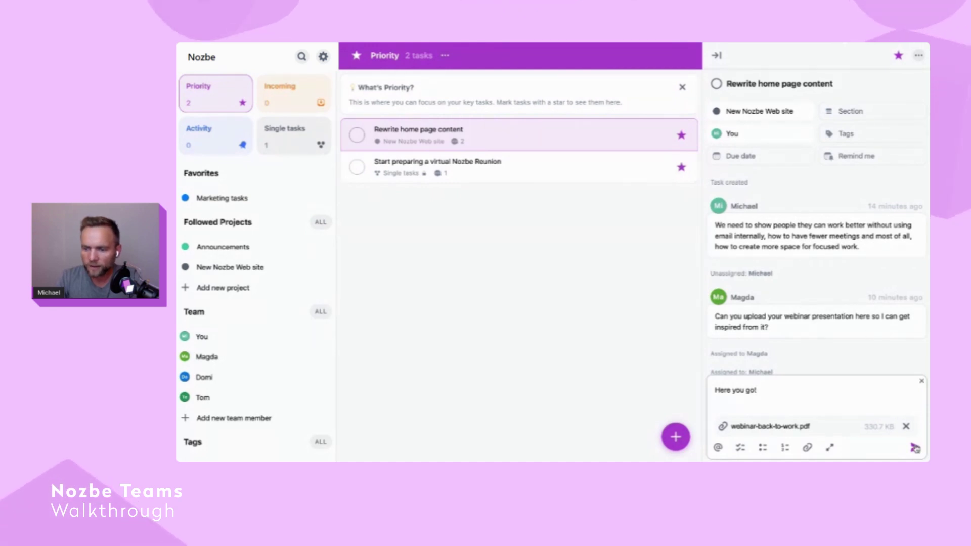
click(915, 448)
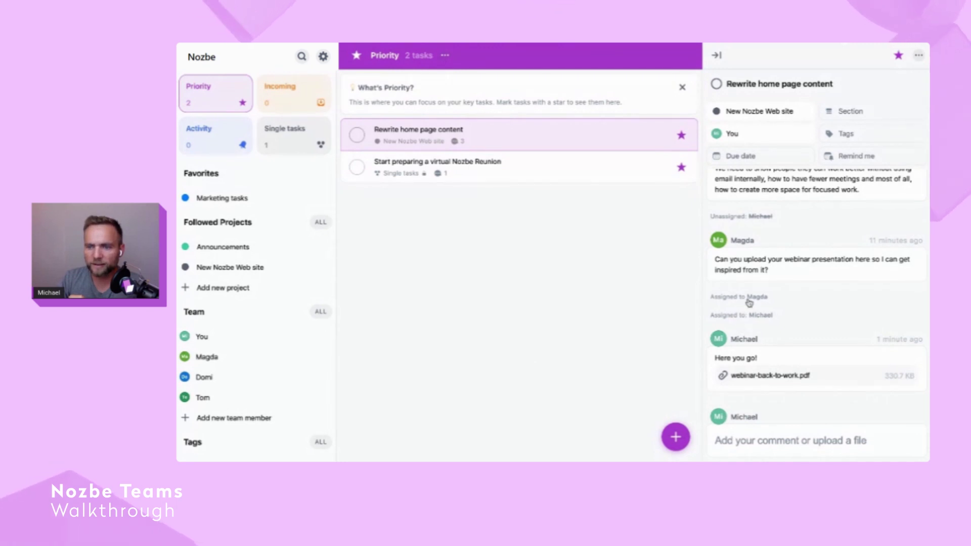
Assign the Rewrite home page content task to the teammate who requested the presentation and remove its priority star
click(746, 134)
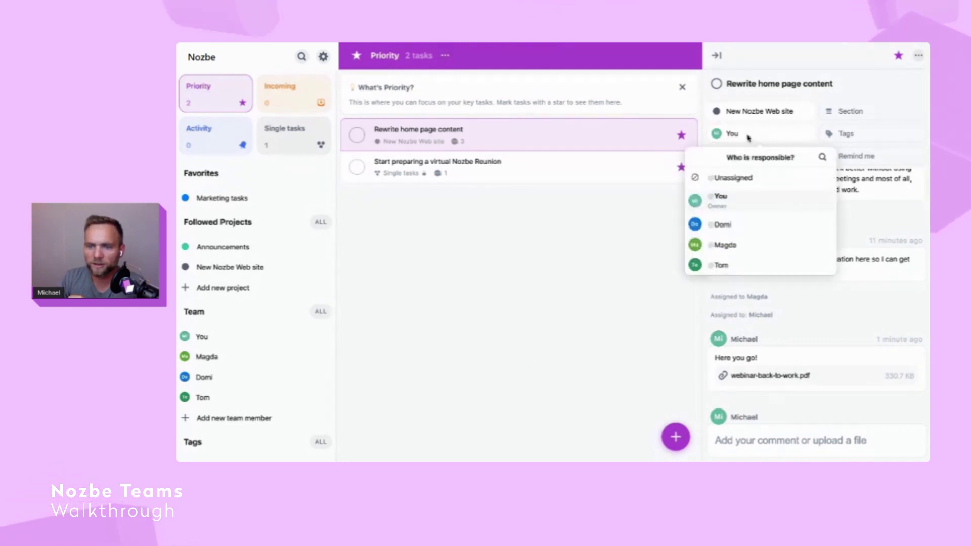
click(737, 245)
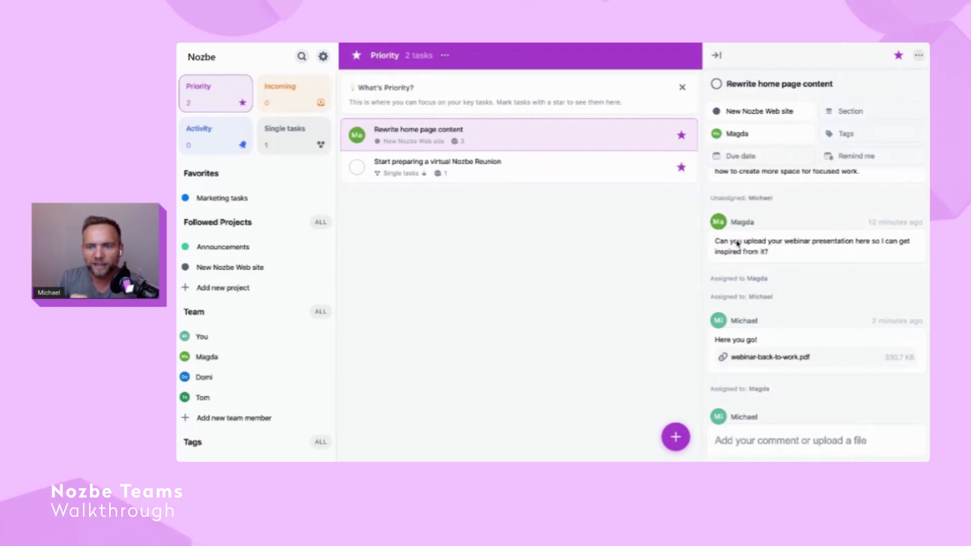
click(681, 136)
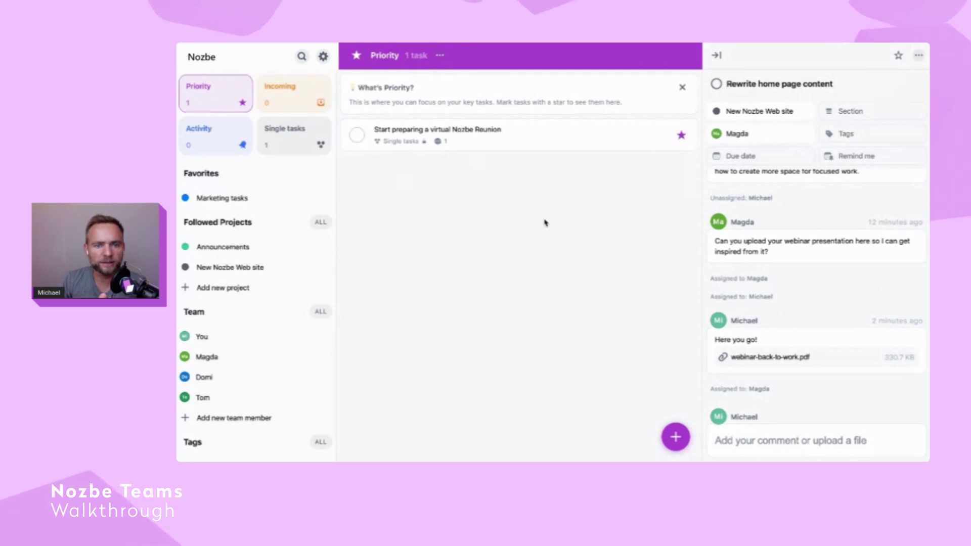